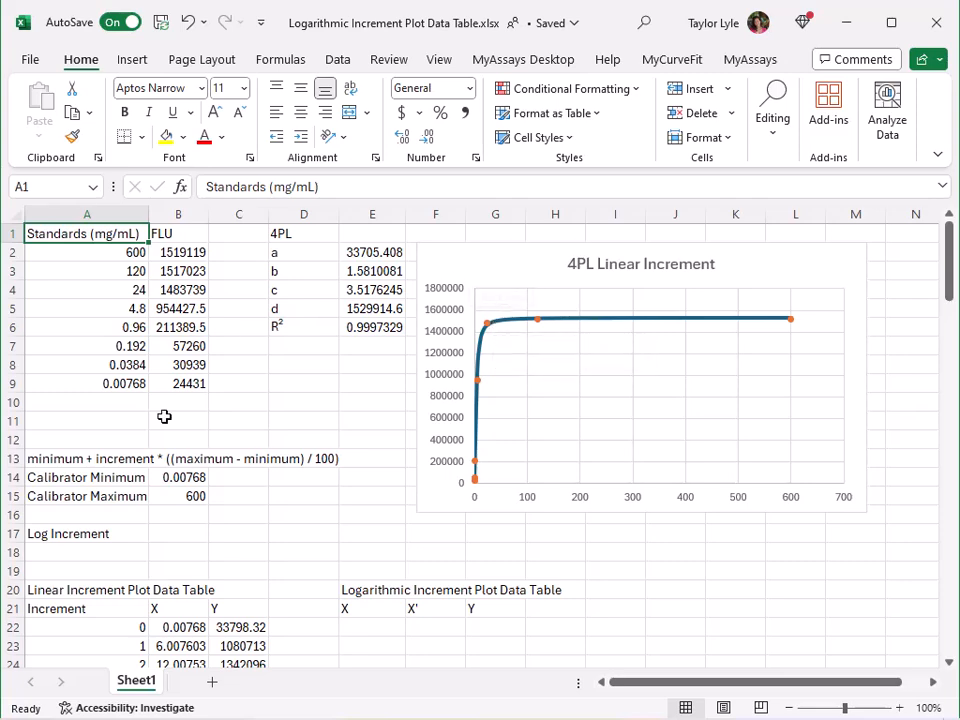
Set the chart's horizontal axis to a logarithmic scale.
{"action": "scroll", "coordinate": [163, 416], "scroll_direction": "down", "scroll_amount": 6}
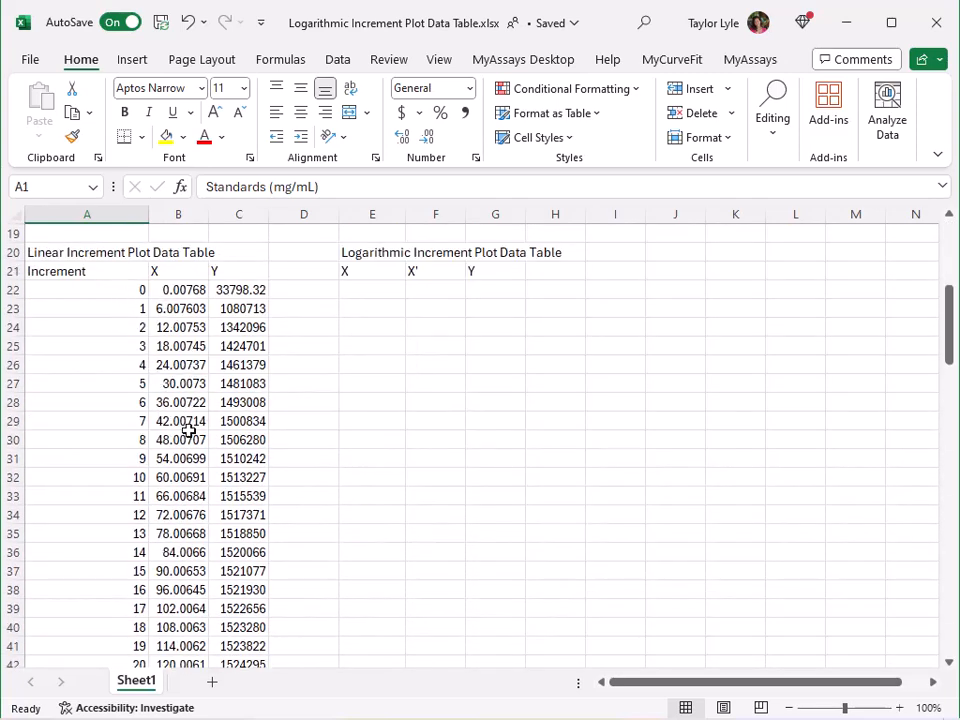
{"action": "scroll", "coordinate": [339, 436], "scroll_direction": "up", "scroll_amount": 6}
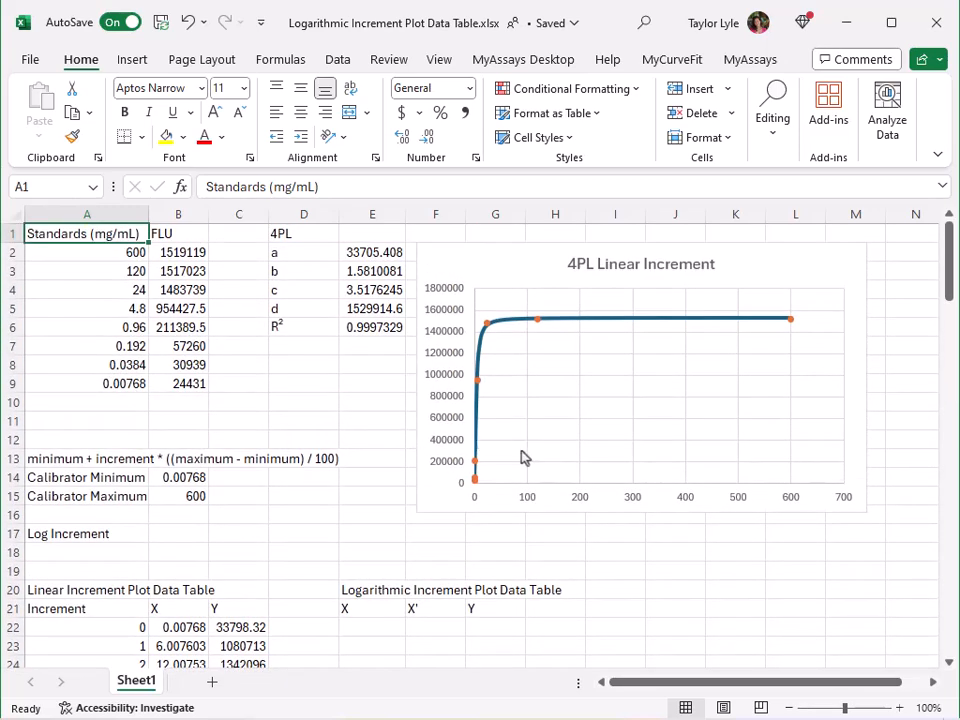
{"action": "left_click", "coordinate": [529, 502]}
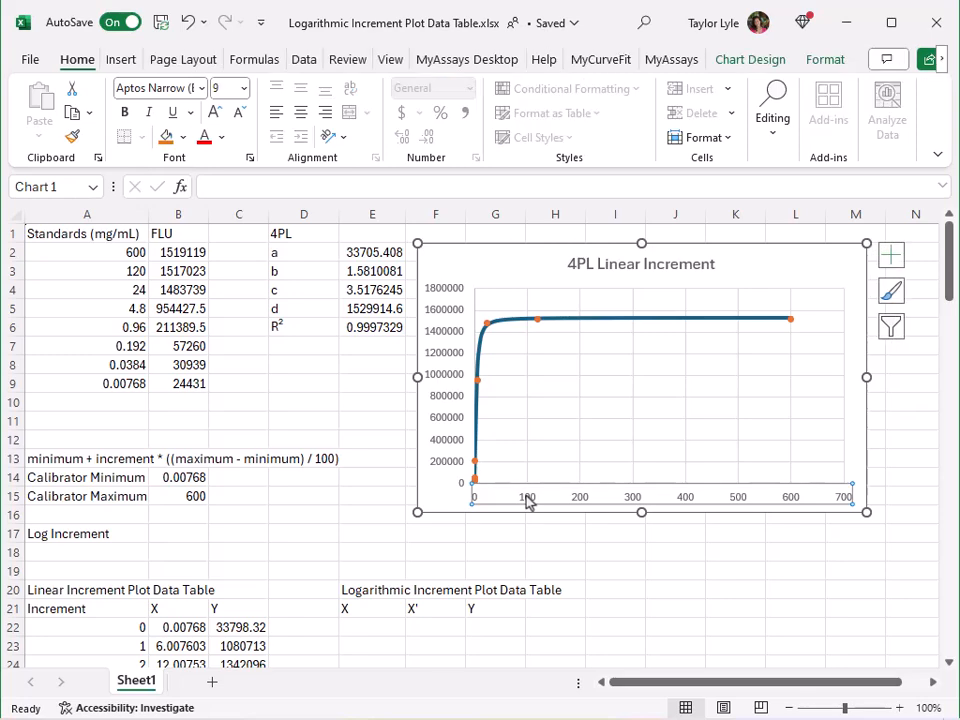
{"action": "right_click", "coordinate": [529, 502]}
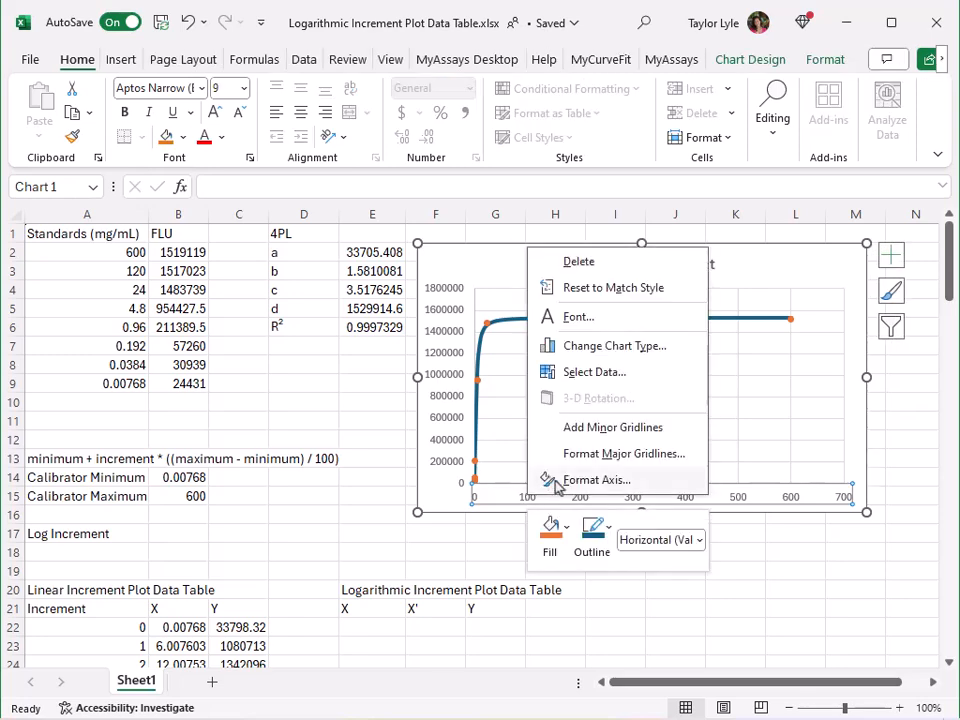
{"action": "left_click", "coordinate": [555, 478]}
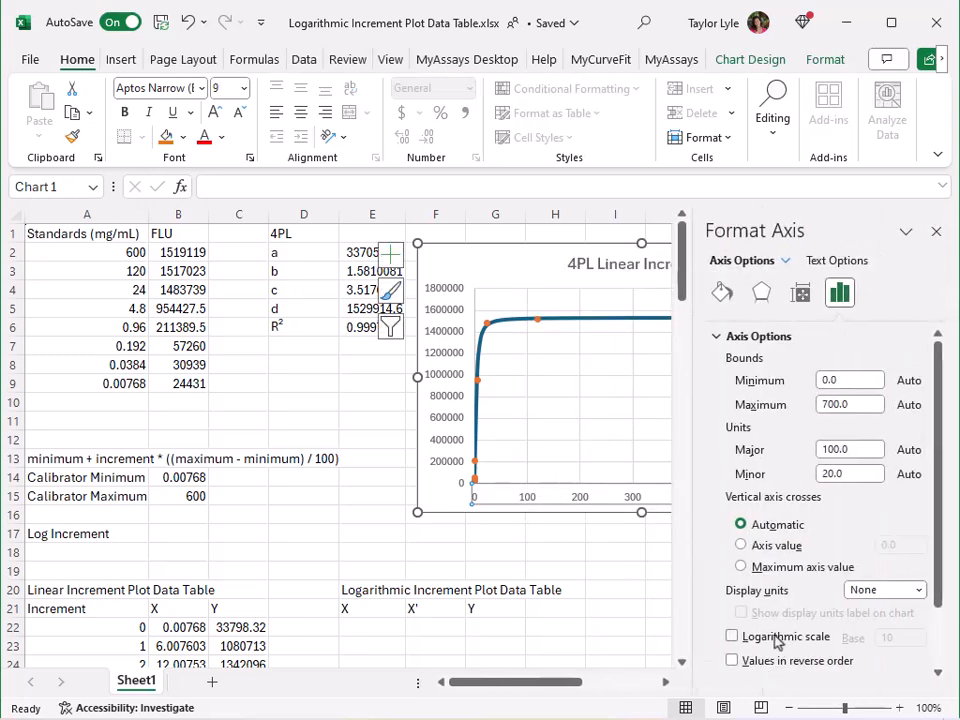
{"action": "left_click", "coordinate": [731, 637]}
{"action": "left_click", "coordinate": [937, 232]}
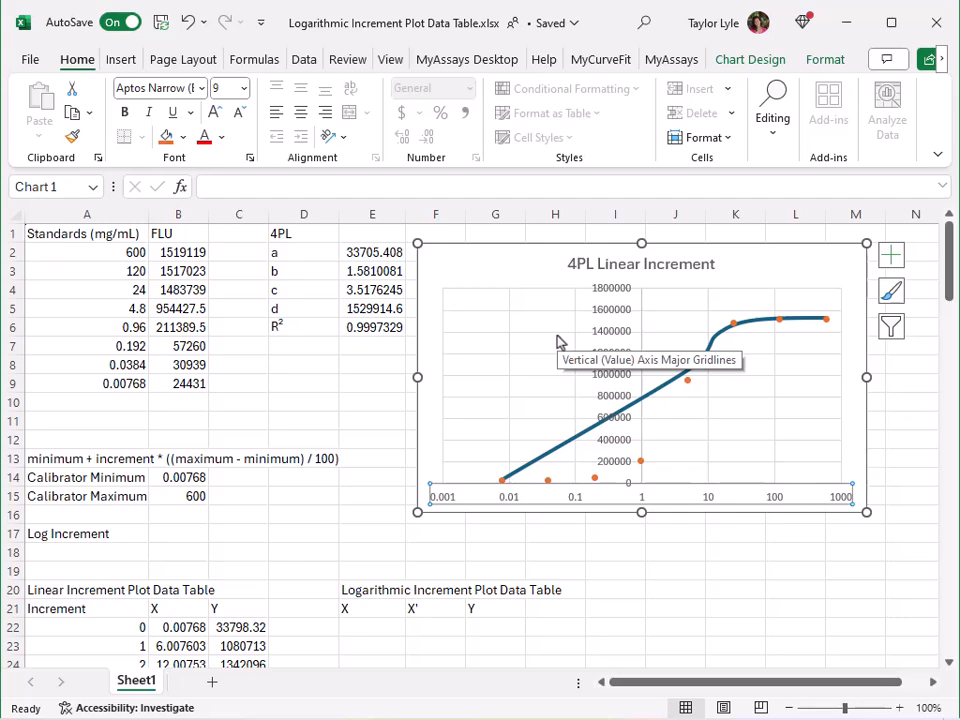
Compute the base-10 log of the calibrator minimum and maximum in the cells beside them, using LOG with base 10.
{"action": "scroll", "coordinate": [557, 339], "scroll_direction": "down", "scroll_amount": 4}
{"action": "scroll", "coordinate": [557, 339], "scroll_direction": "up", "scroll_amount": 1}
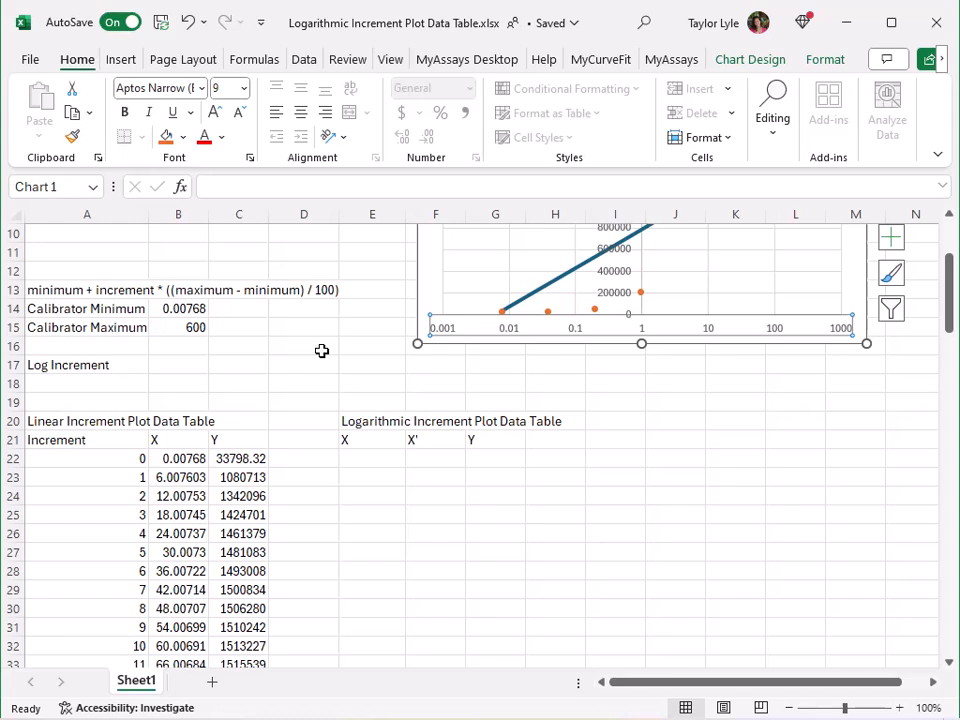
{"action": "left_click", "coordinate": [243, 305]}
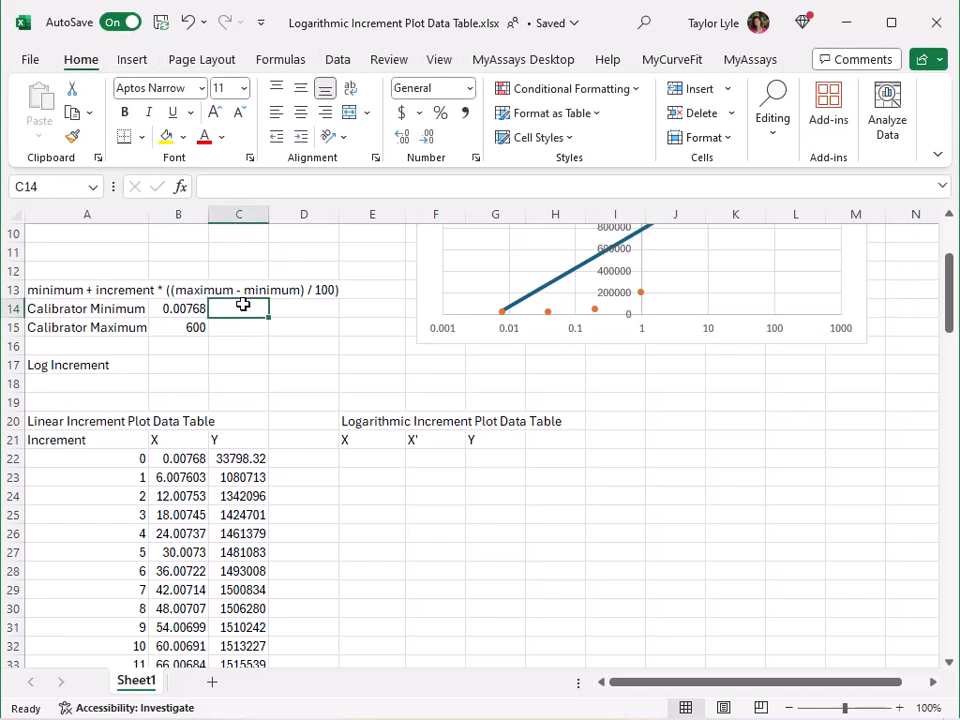
{"action": "type", "text": "=log("}
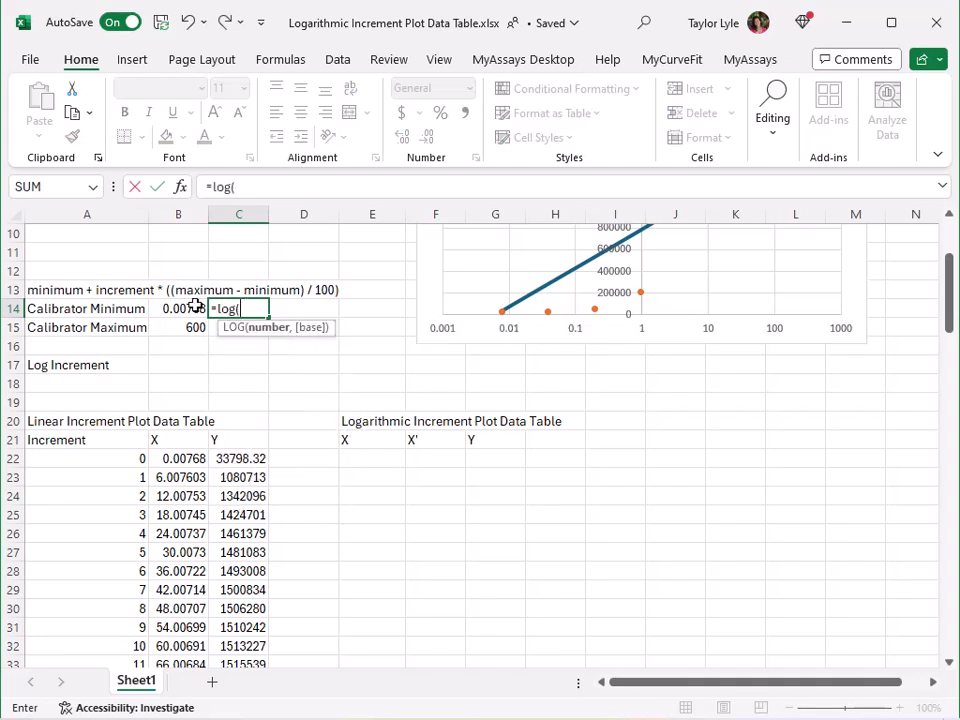
{"action": "left_click", "coordinate": [194, 308]}
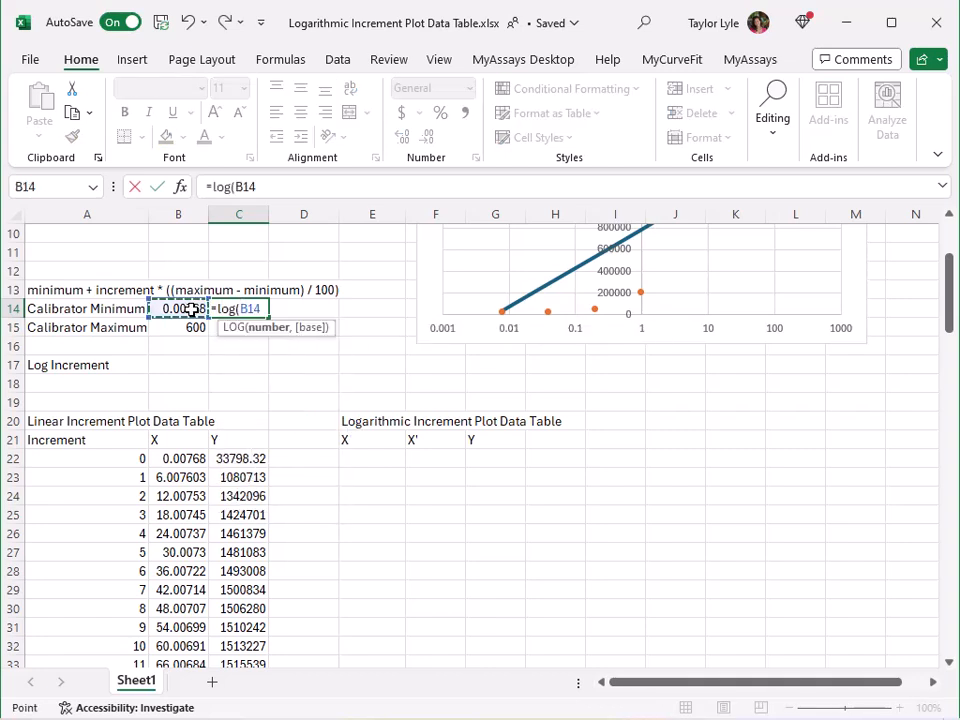
{"action": "type", "text": ",10)"}
{"action": "key", "text": "Return"}
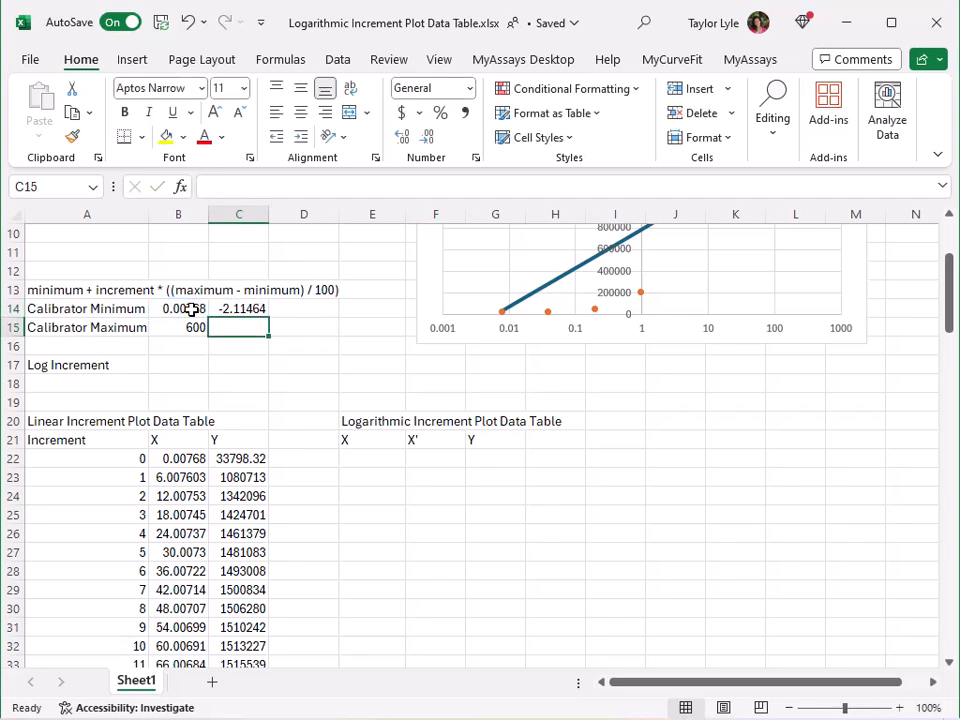
{"action": "type", "text": "=log("}
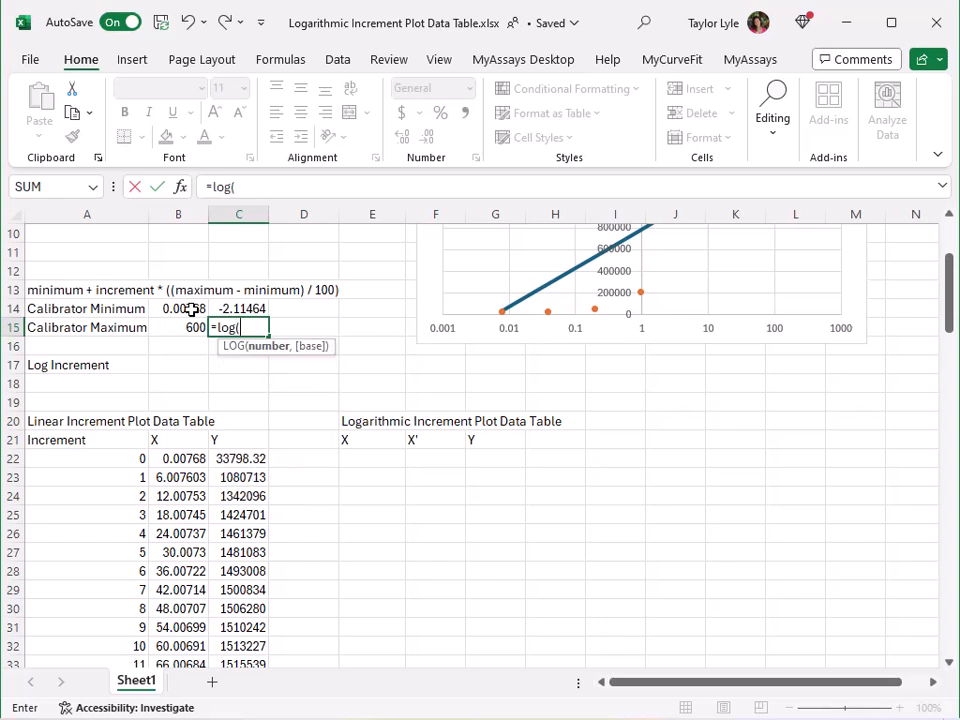
{"action": "left_click", "coordinate": [190, 323]}
{"action": "type", "text": ",10)"}
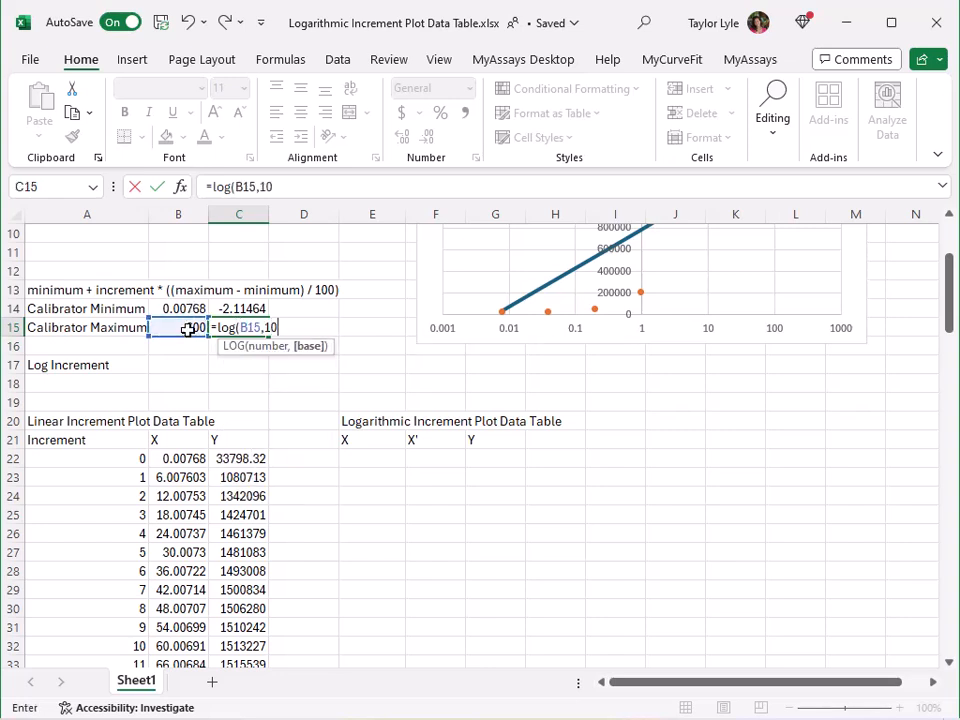
{"action": "key", "text": "Return"}
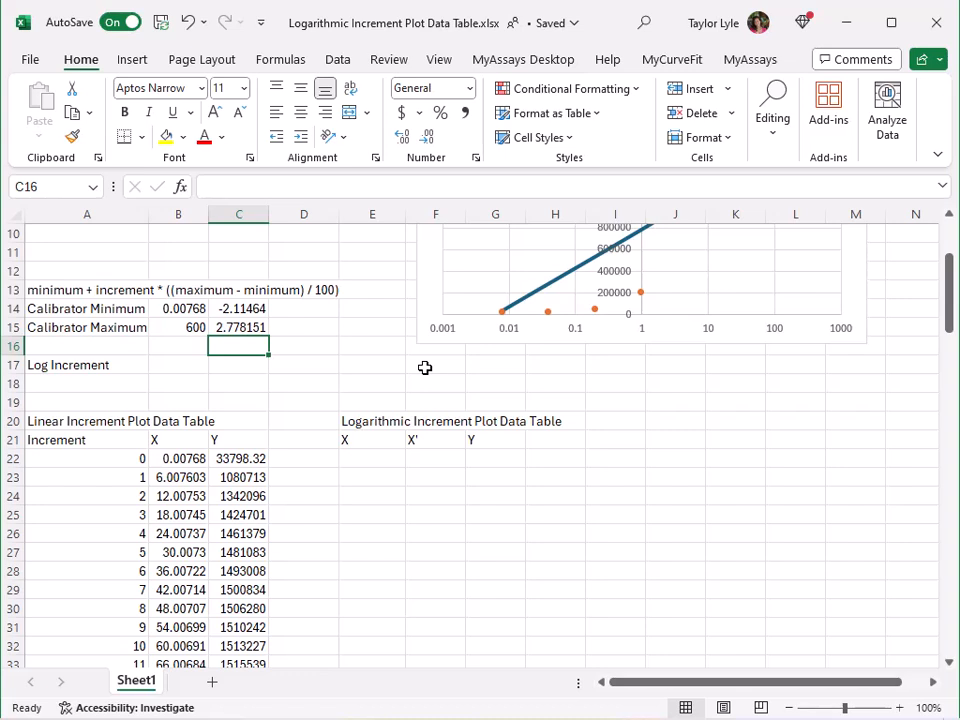
Calculate the log increment as the log maximum minus the log minimum, divided by 100.
{"action": "left_click", "coordinate": [176, 362]}
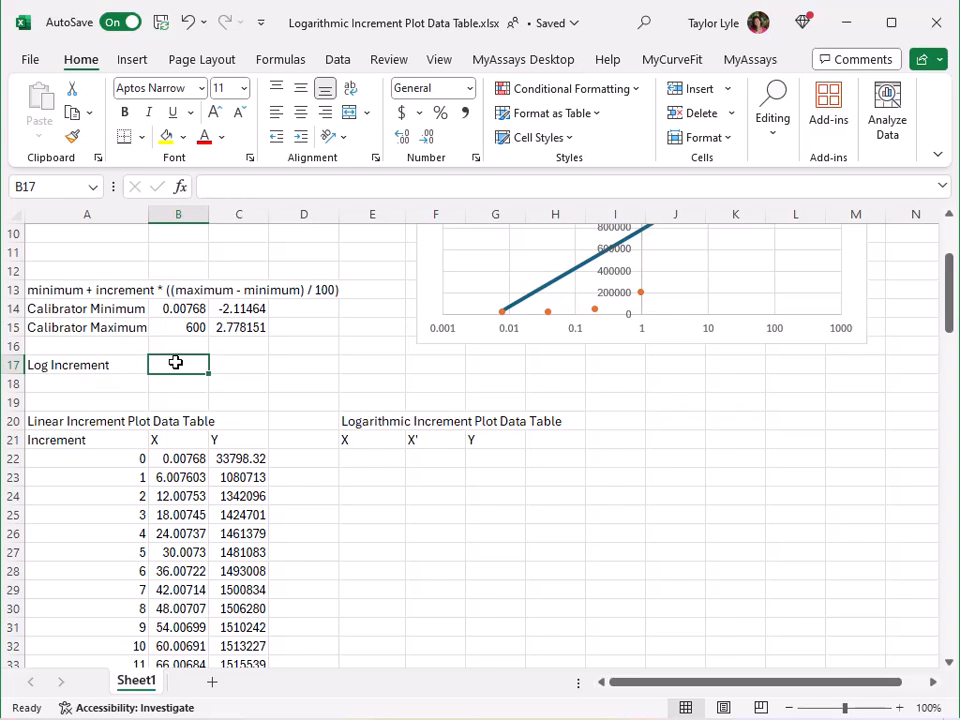
{"action": "type", "text": "=("}
{"action": "left_click", "coordinate": [232, 328]}
{"action": "type", "text": "-"}
{"action": "left_click", "coordinate": [245, 307]}
{"action": "type", "text": ") / 100"}
{"action": "key", "text": "Return"}
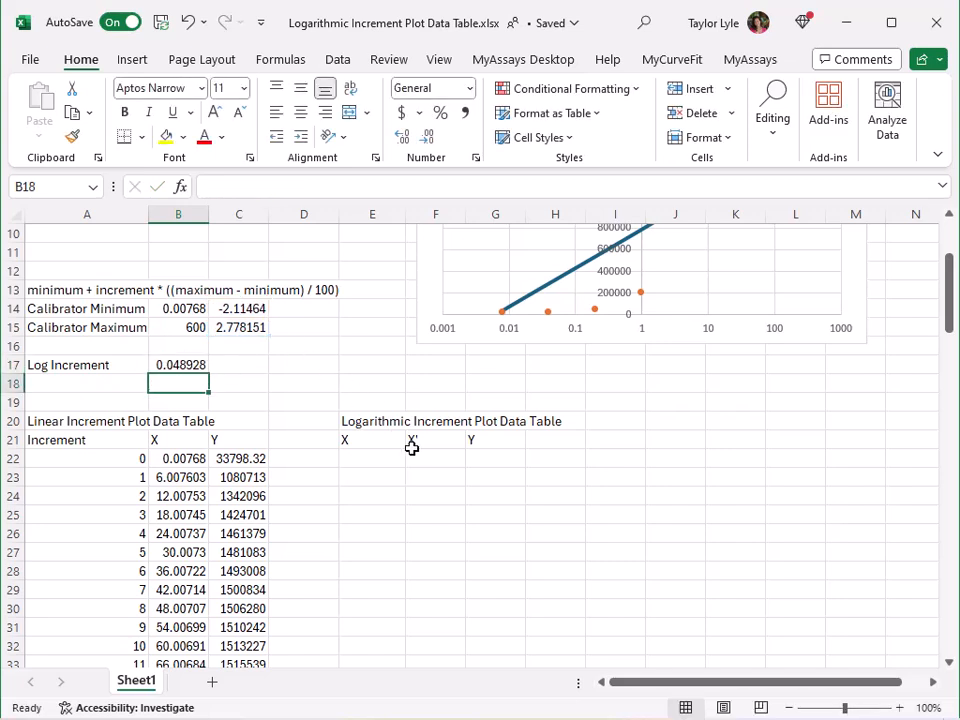
Set the first X value of the logarithmic plot data table to reference the log calibrator minimum.
{"action": "left_click", "coordinate": [375, 472]}
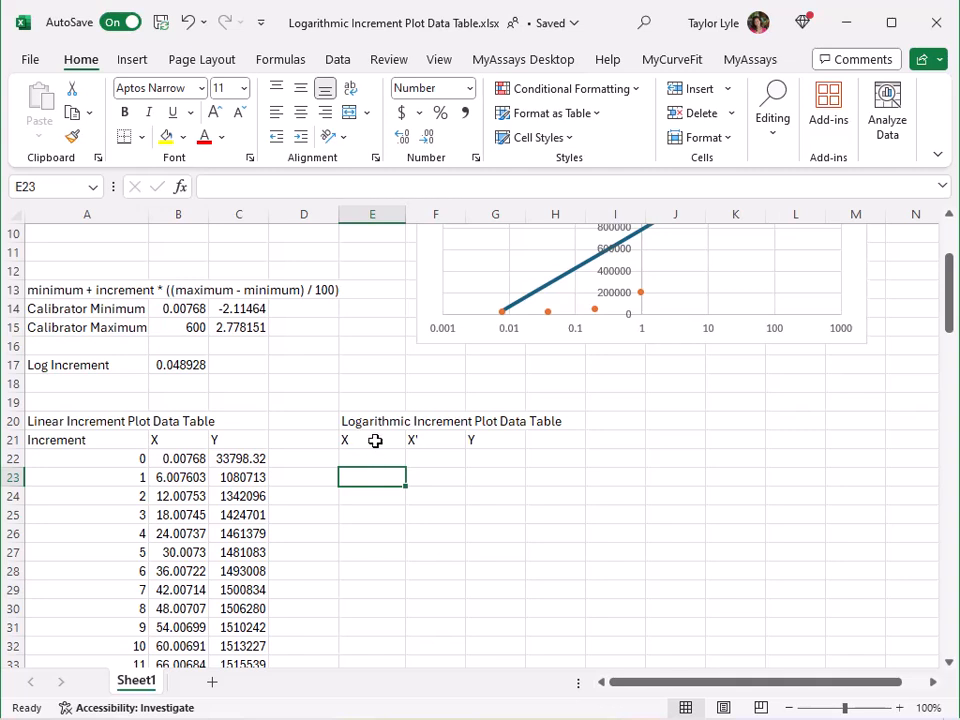
{"action": "left_click", "coordinate": [381, 457]}
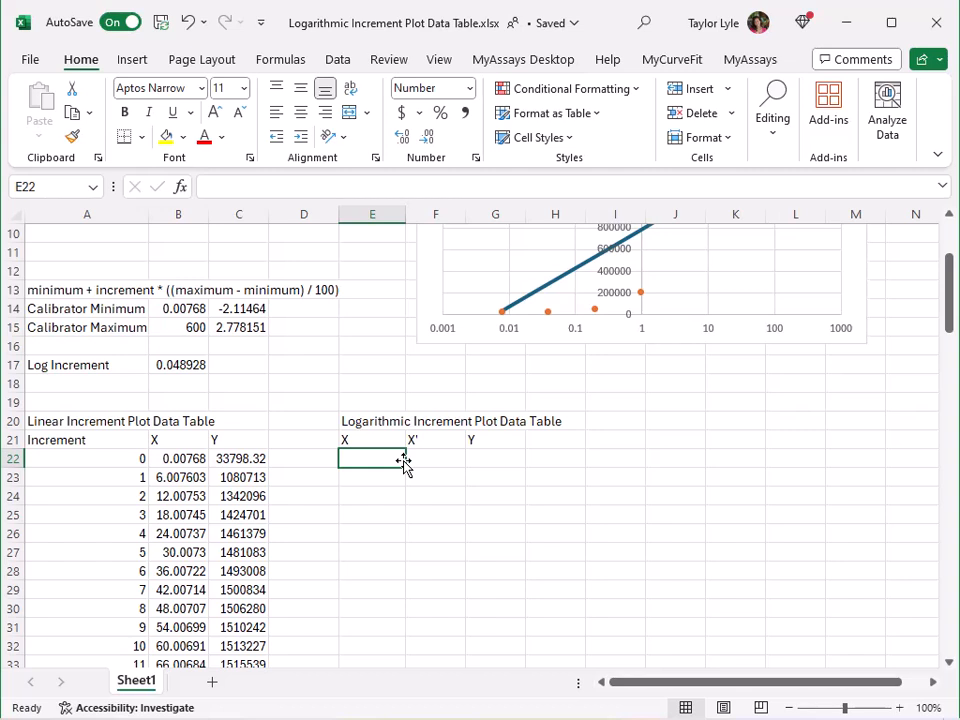
{"action": "type", "text": "="}
{"action": "left_click", "coordinate": [245, 305]}
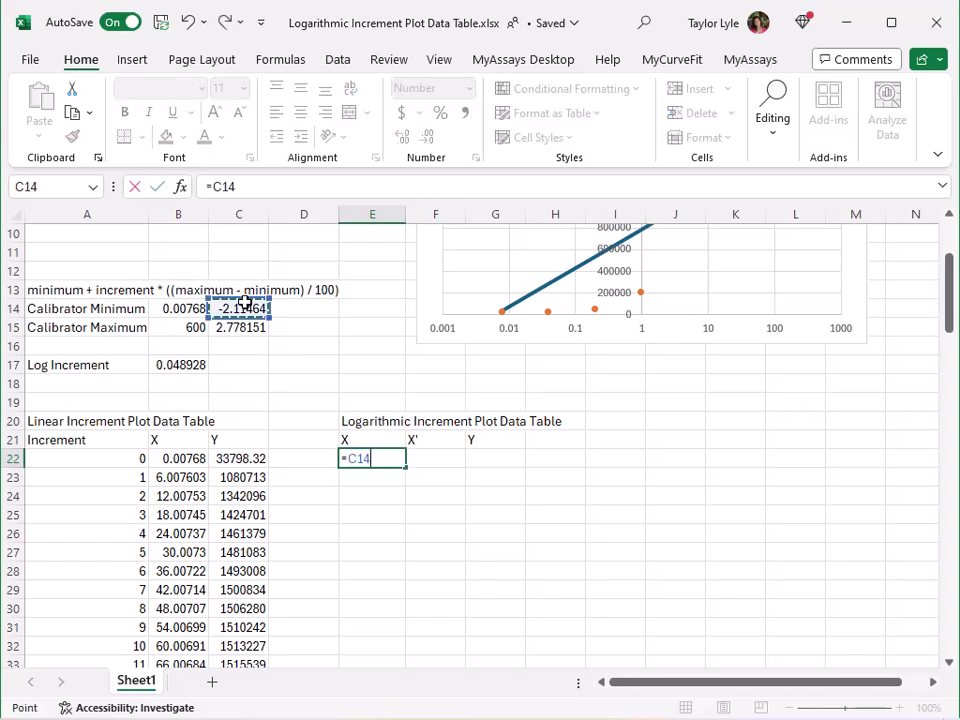
{"action": "key", "text": "Return"}
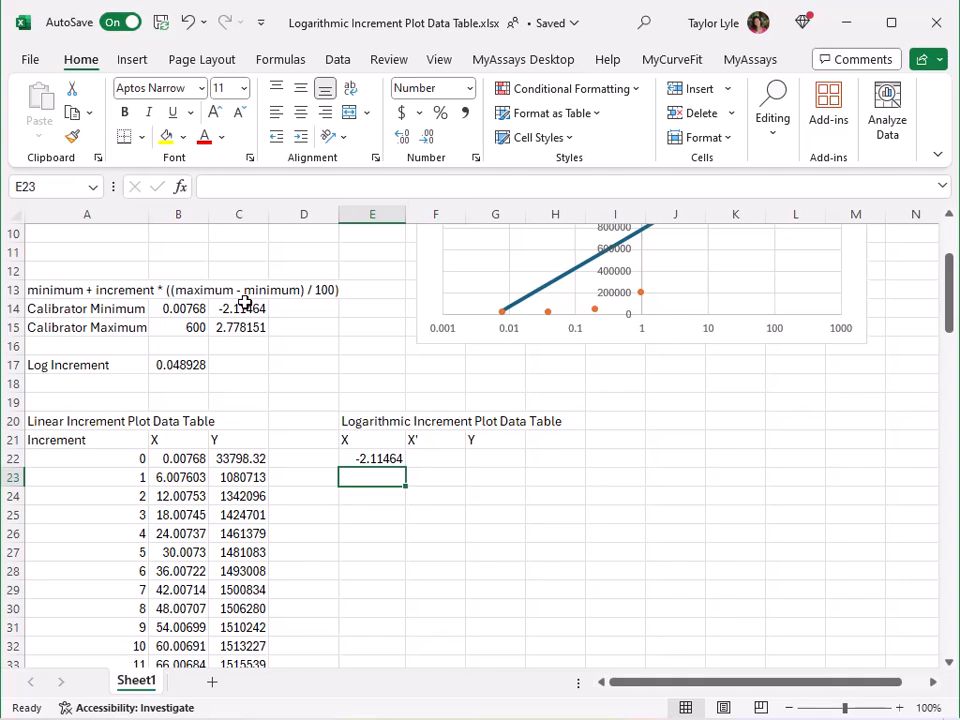
Make each next X equal the previous X plus the absolutely referenced log increment, filled down to row 122.
{"action": "type", "text": "="}
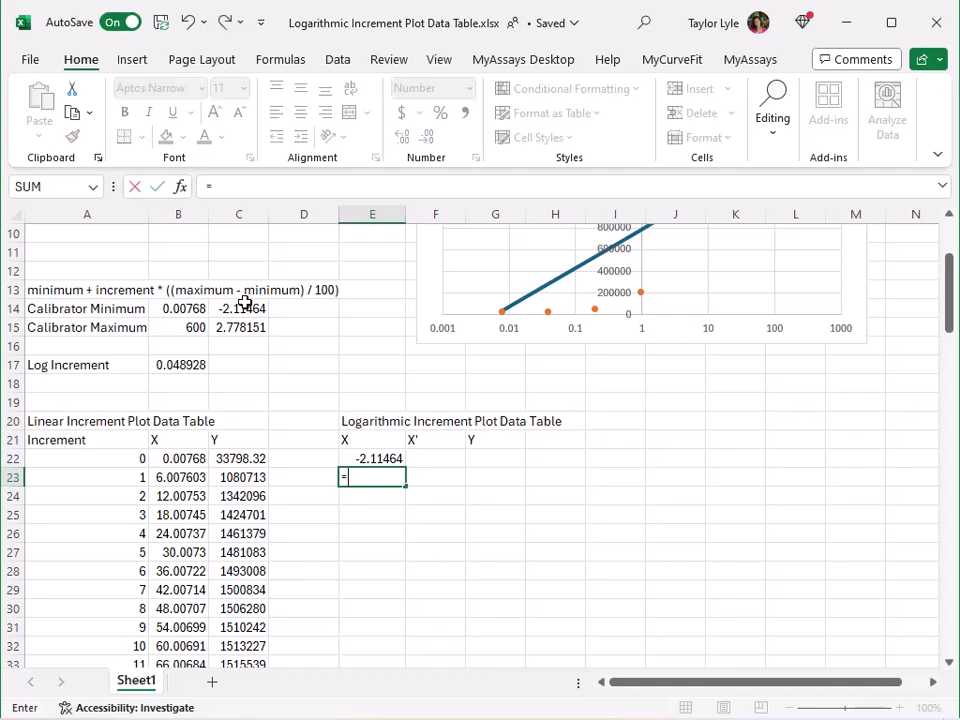
{"action": "left_click", "coordinate": [378, 458]}
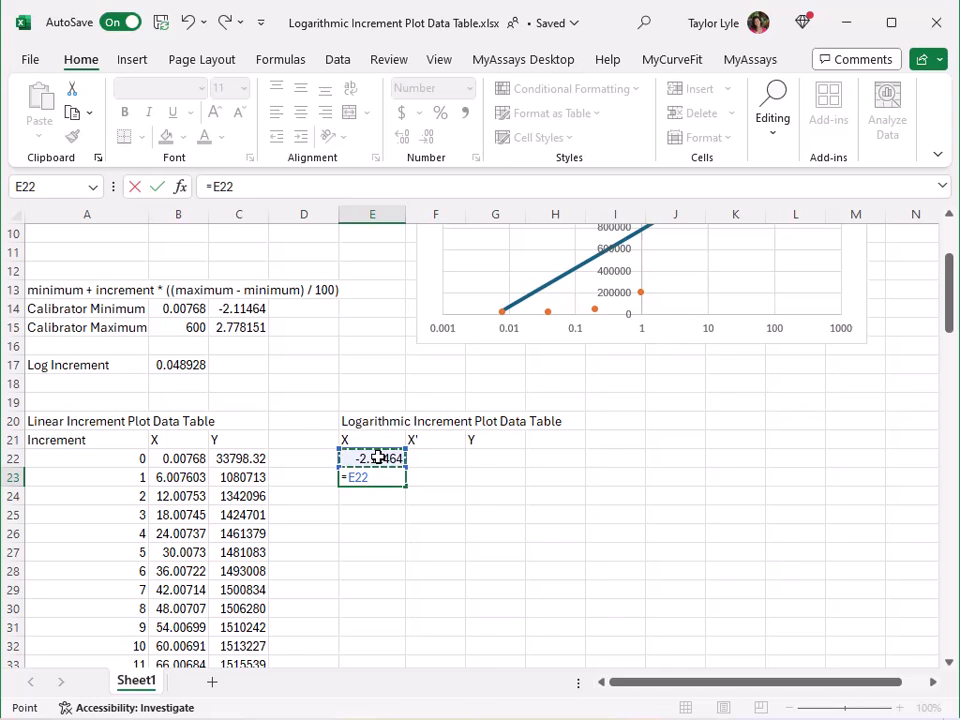
{"action": "type", "text": "+"}
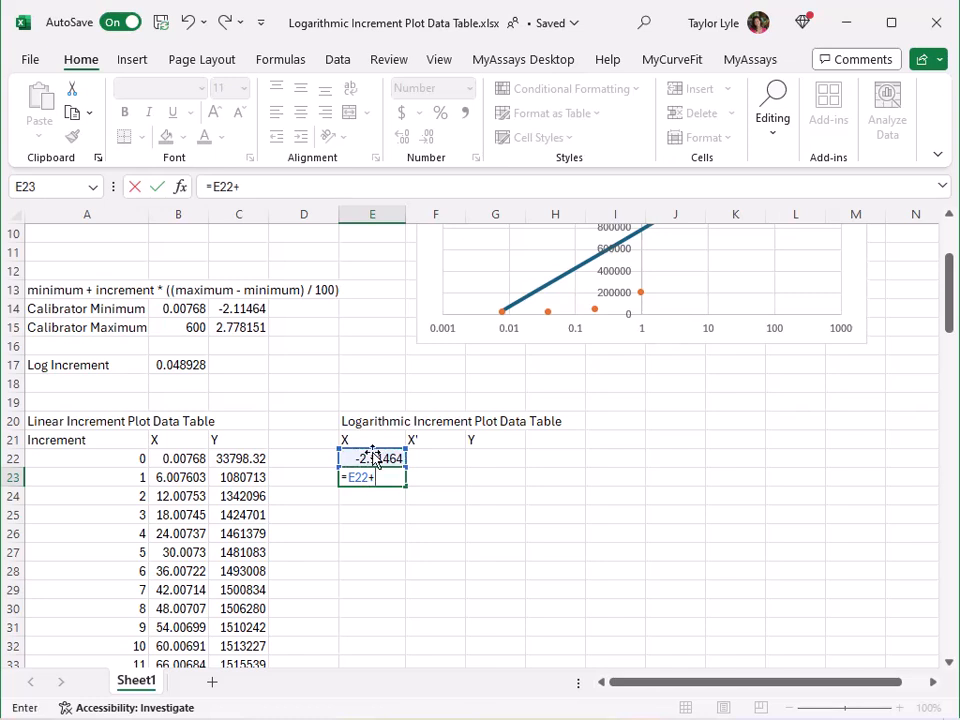
{"action": "left_click", "coordinate": [197, 364]}
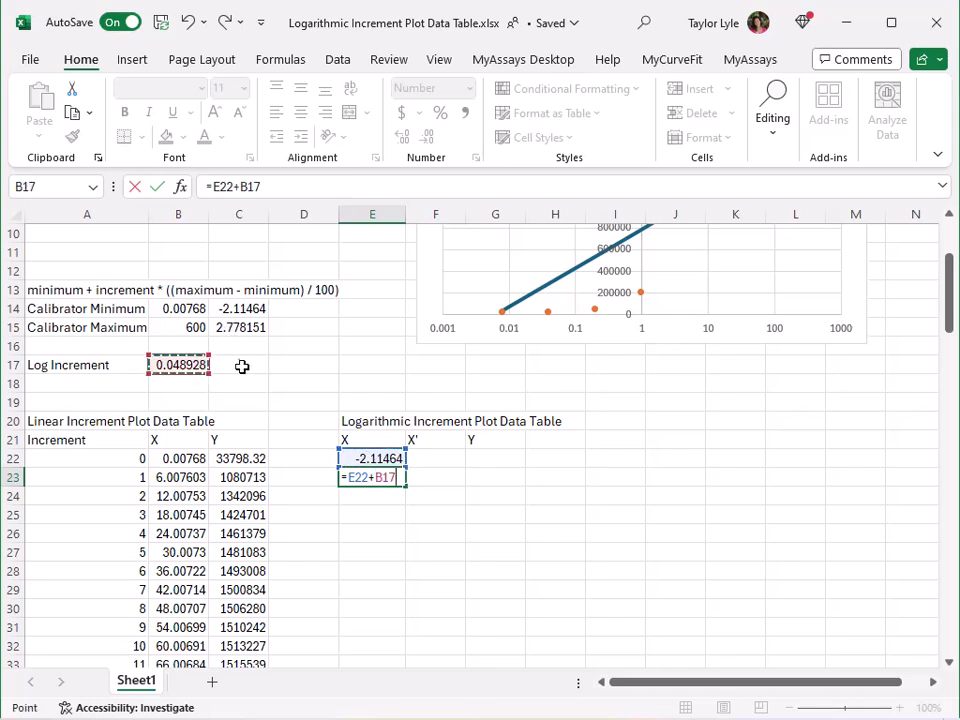
{"action": "key", "text": "F4"}
{"action": "key", "text": "Return"}
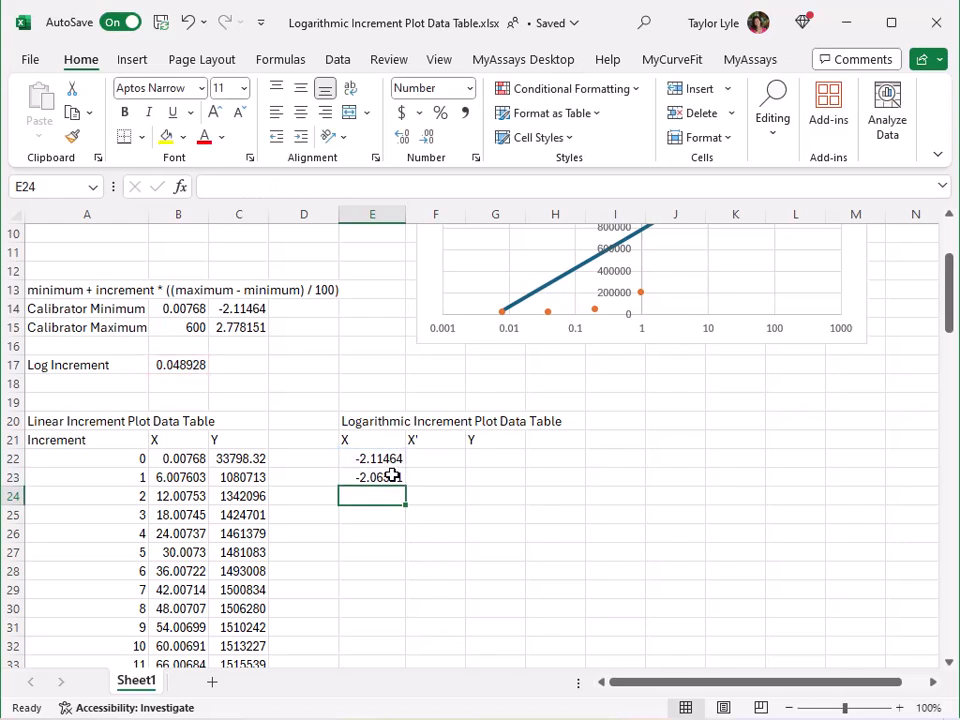
{"action": "left_click", "coordinate": [392, 477]}
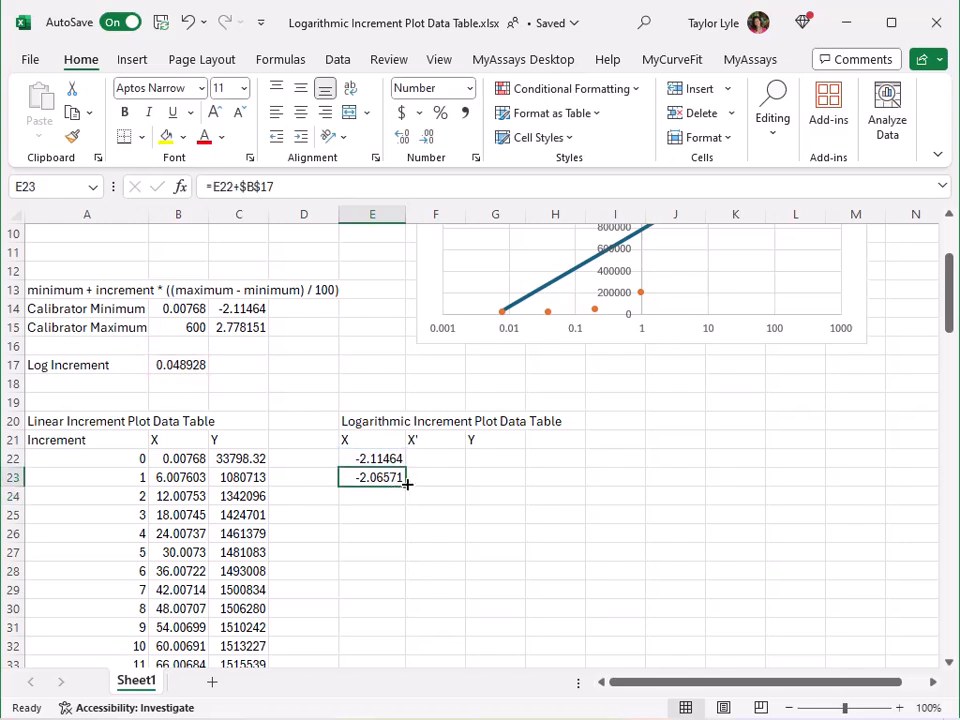
{"action": "left_click_drag", "start_coordinate": [406, 484], "coordinate": [399, 629]}
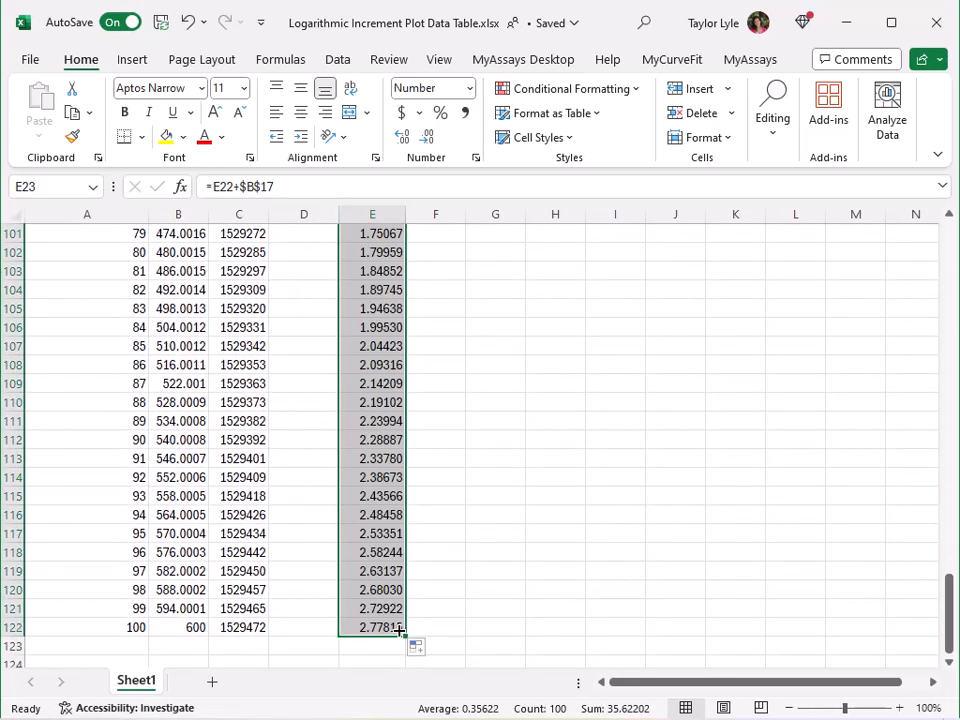
Compute X' as POWER(10, X) for the first row and fill it down to row 122.
{"action": "scroll", "coordinate": [399, 629], "scroll_direction": "up", "scroll_amount": 20}
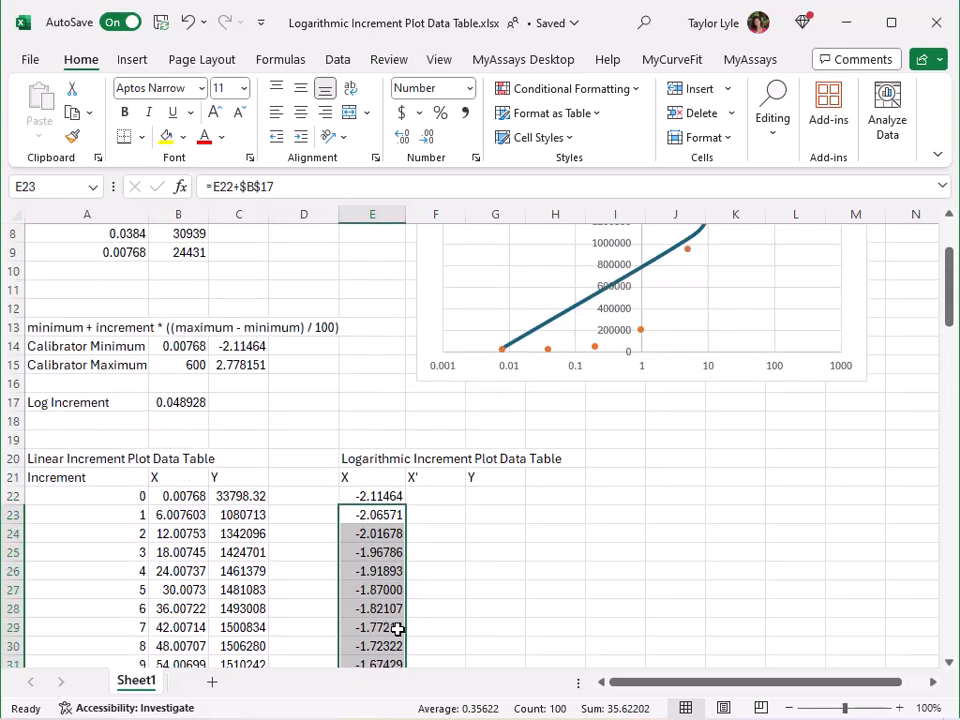
{"action": "left_click", "coordinate": [440, 499]}
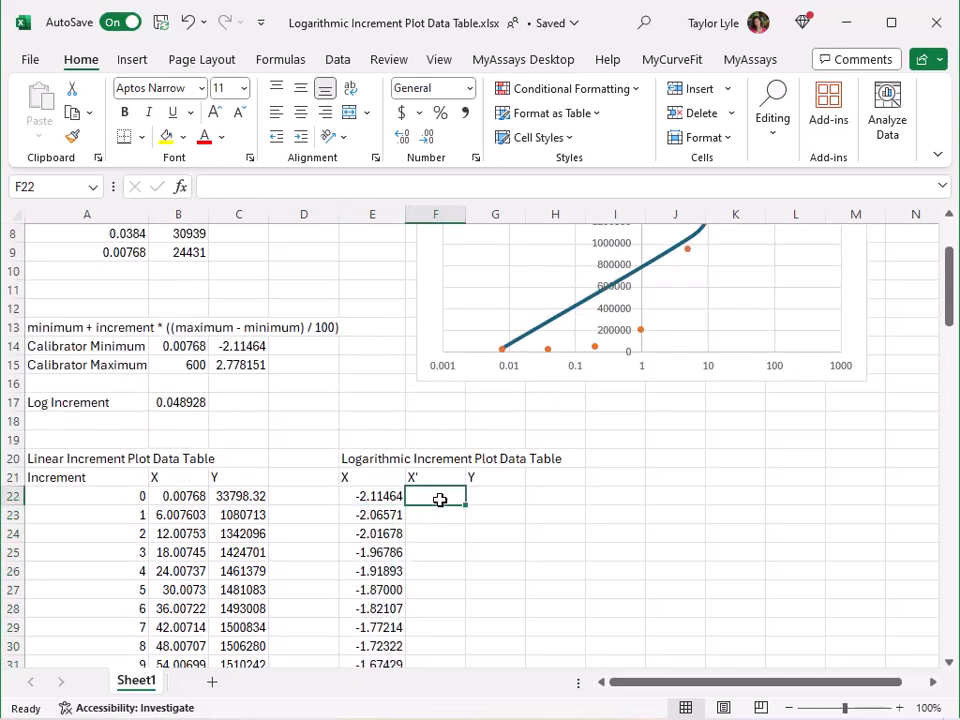
{"action": "type", "text": "=POWER(10,"}
{"action": "left_click", "coordinate": [377, 495]}
{"action": "key", "text": "Return"}
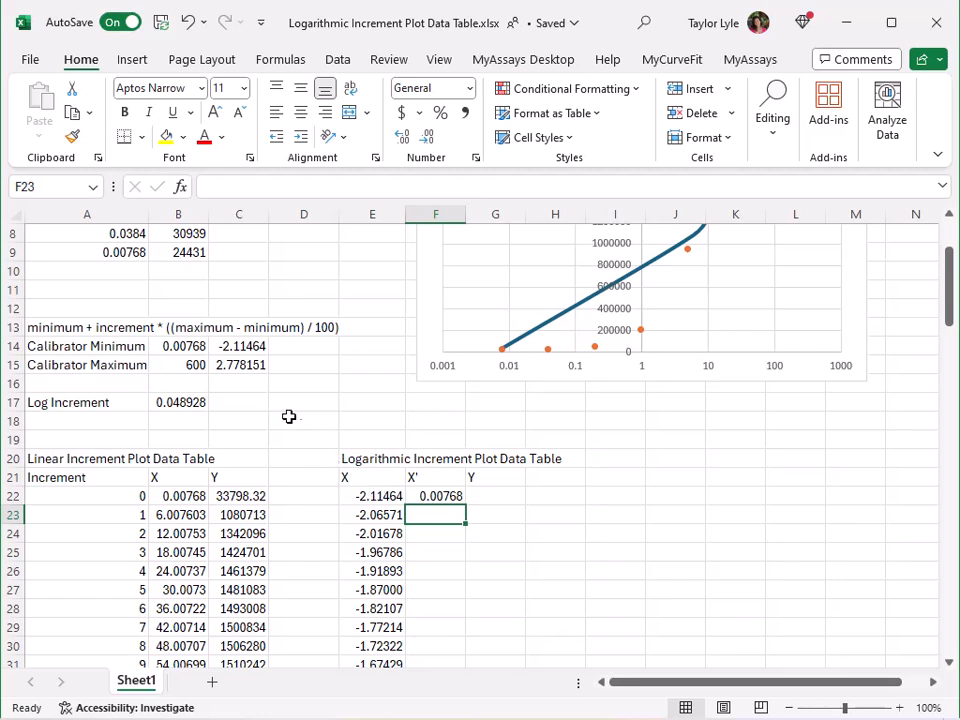
{"action": "left_click", "coordinate": [448, 496]}
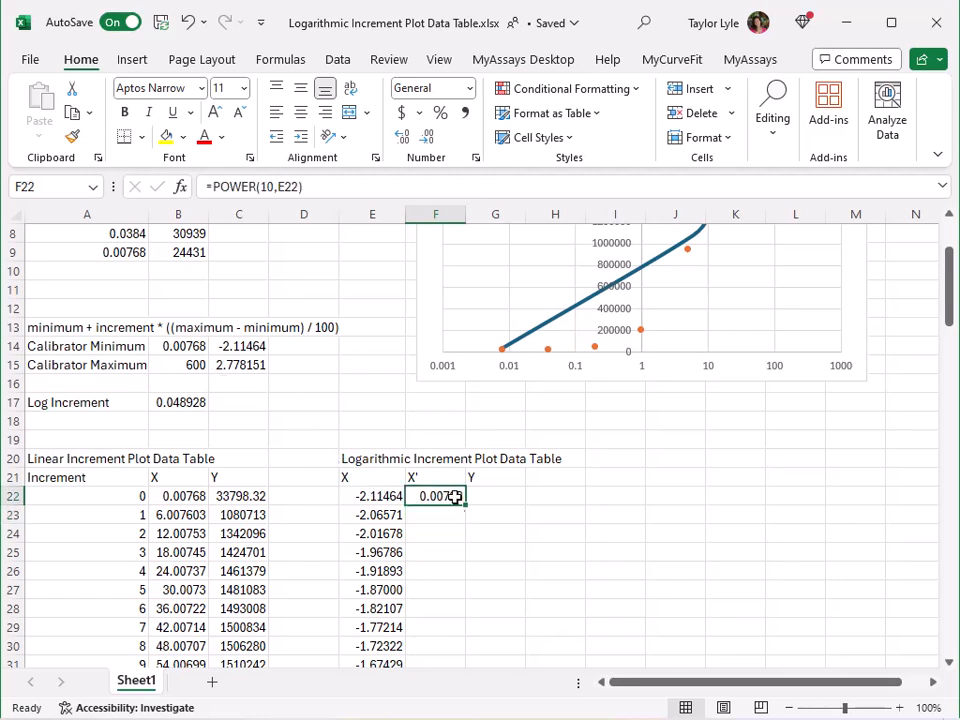
{"action": "left_click_drag", "start_coordinate": [466, 510], "coordinate": [440, 636]}
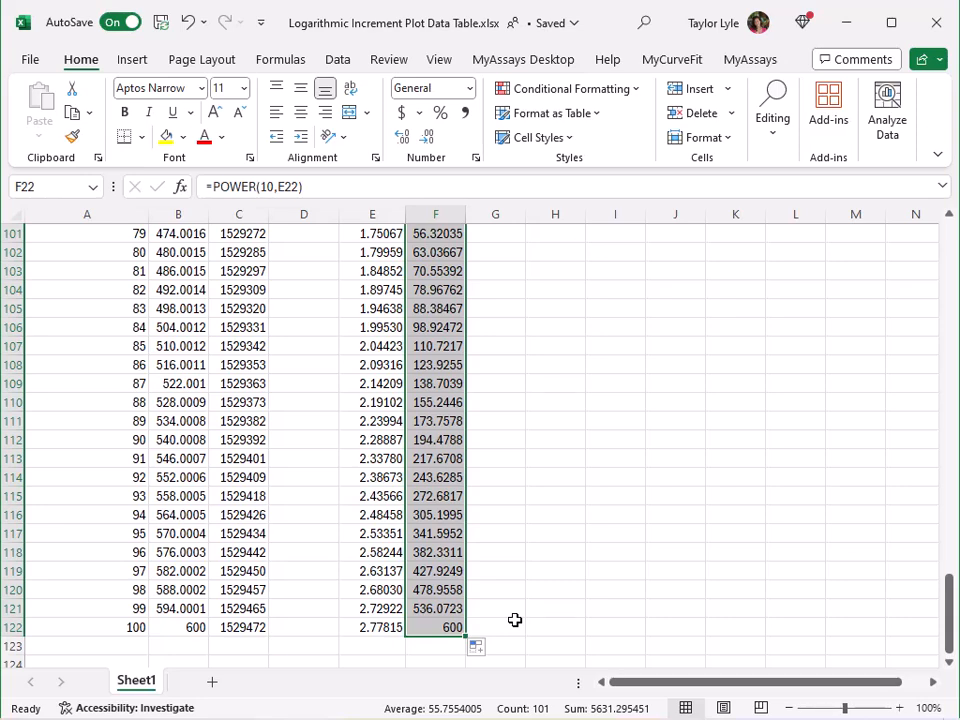
Compute the first Y value as MyCurveFit.4PL.CalcY of the absolutely referenced parameters $E$2:$E$5 and X' in F22.
{"action": "scroll", "coordinate": [515, 620], "scroll_direction": "up", "scroll_amount": 20}
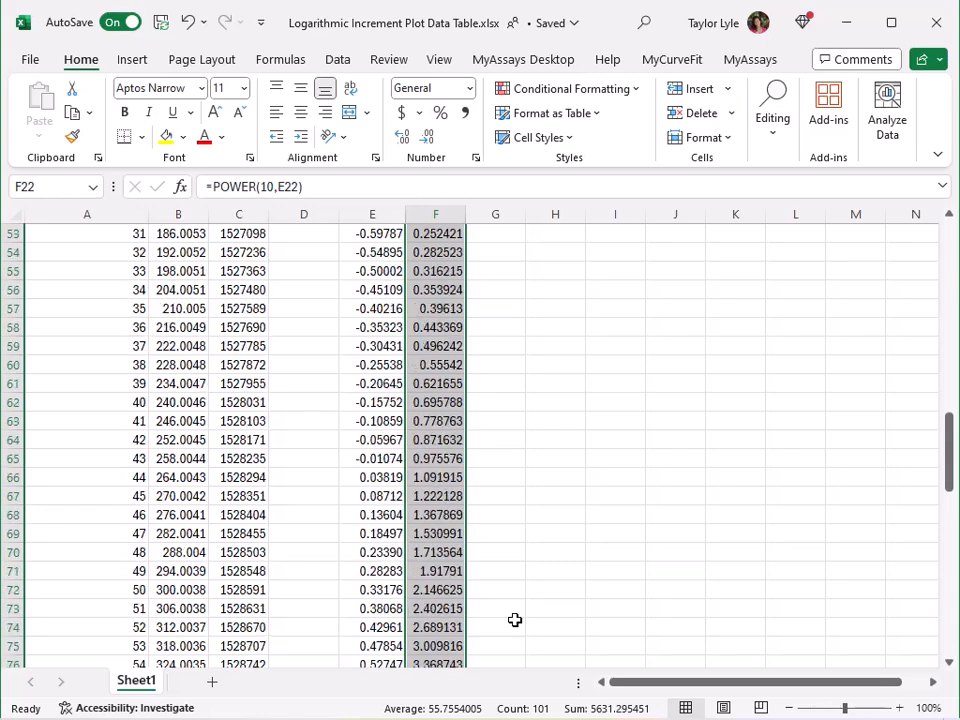
{"action": "left_click", "coordinate": [497, 281]}
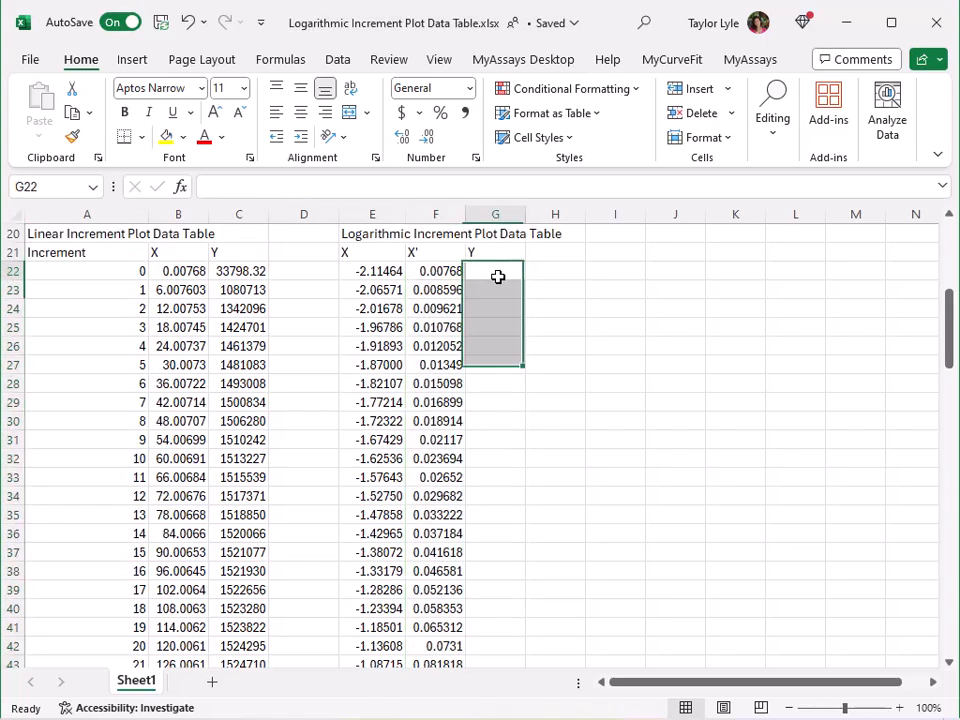
{"action": "scroll", "coordinate": [615, 371], "scroll_direction": "up", "scroll_amount": 6}
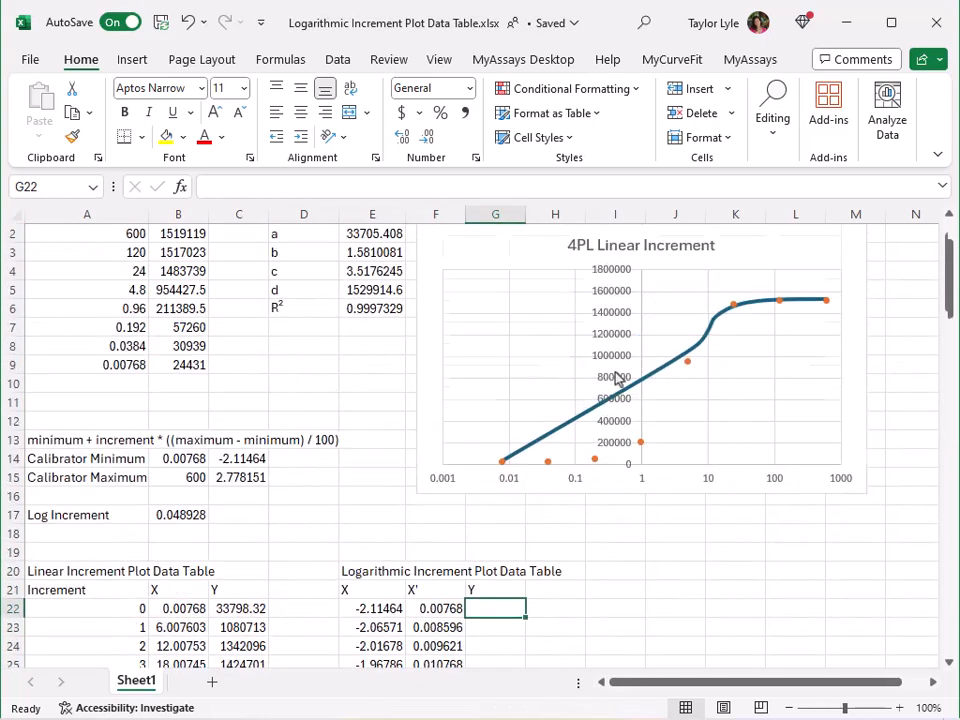
{"action": "type", "text": "=myc"}
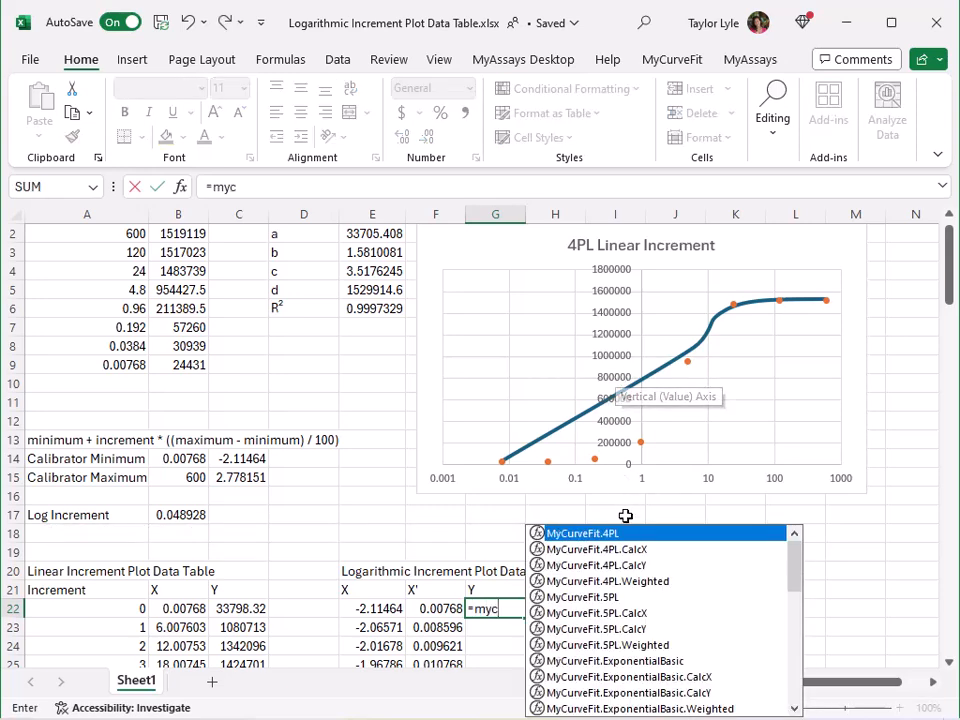
{"action": "double_click", "coordinate": [598, 565]}
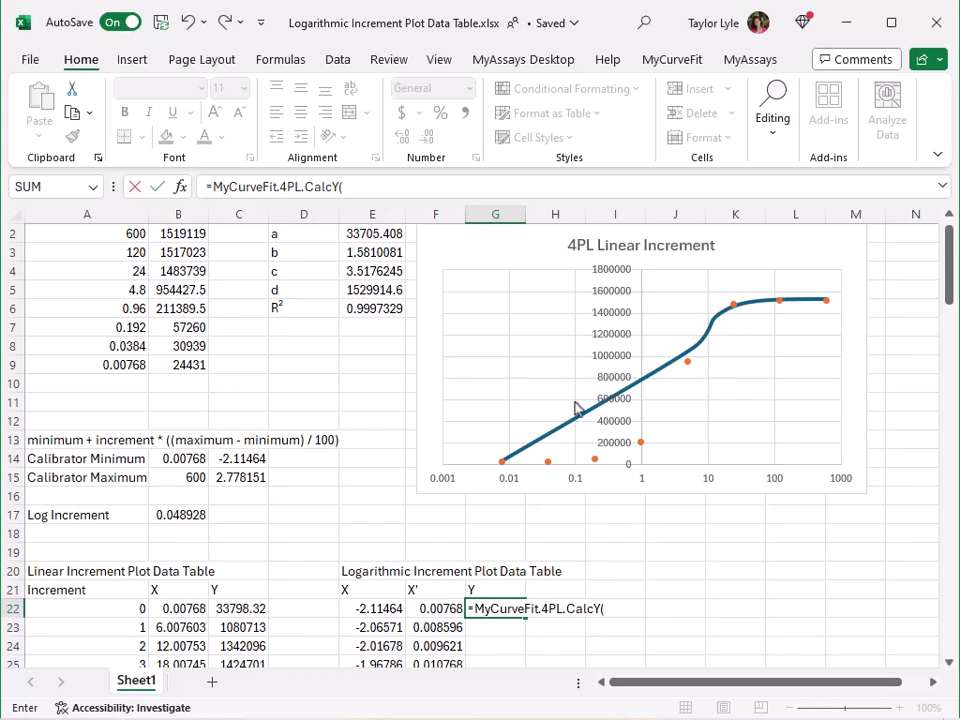
{"action": "left_click_drag", "start_coordinate": [372, 233], "coordinate": [380, 289]}
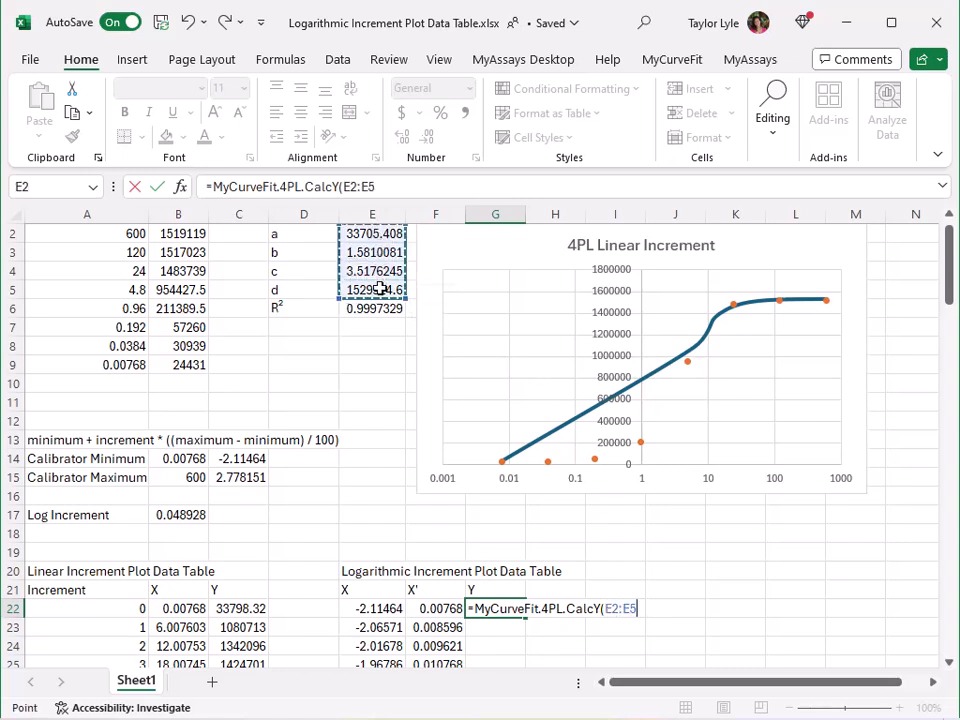
{"action": "key", "text": "F4"}
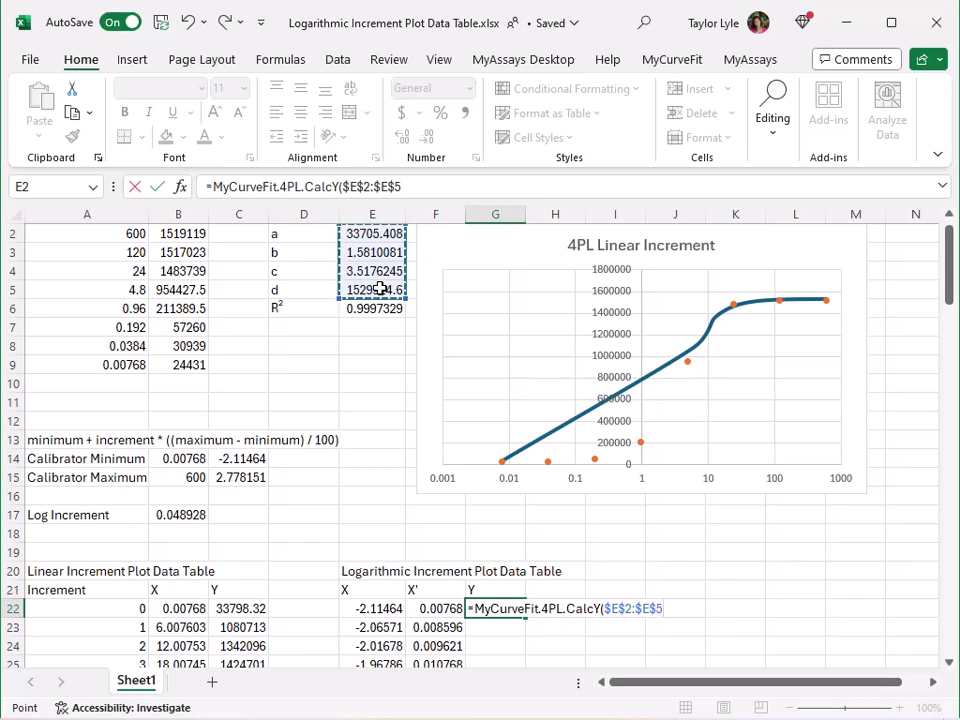
{"action": "type", "text": ","}
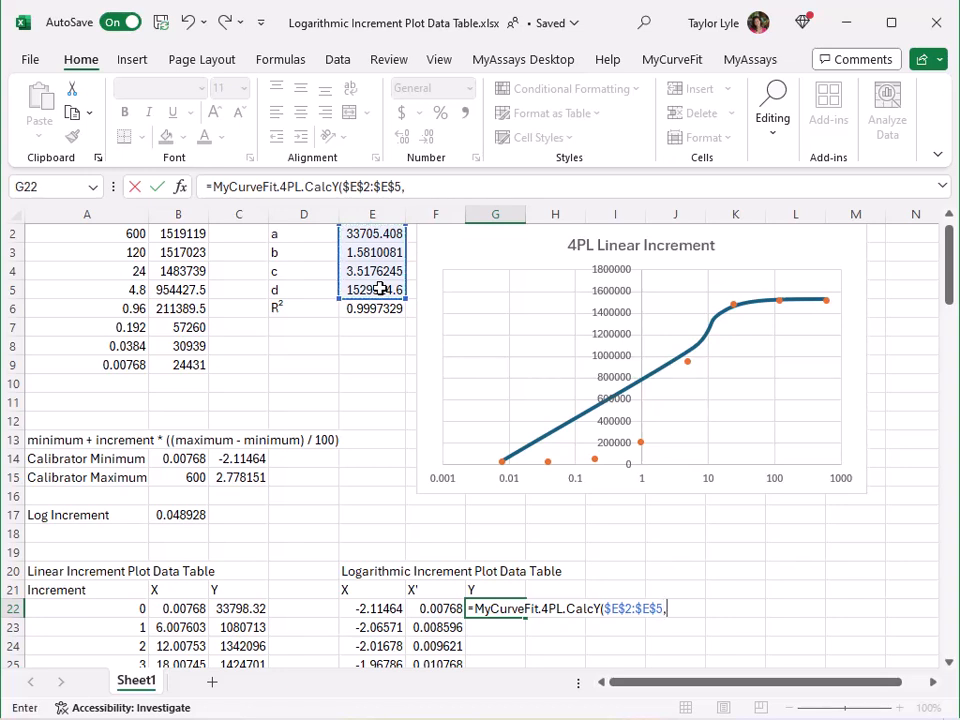
{"action": "left_click", "coordinate": [436, 609]}
{"action": "key", "text": "Return"}
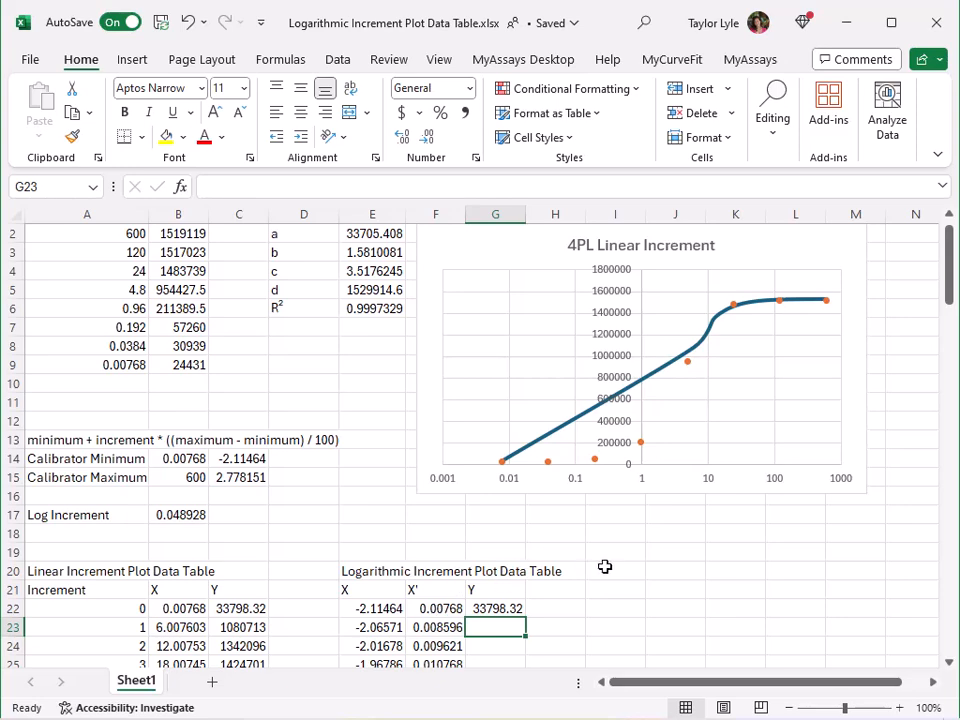
Fill the Y formula down the logarithmic plot data table to row 122.
{"action": "scroll", "coordinate": [615, 566], "scroll_direction": "down", "scroll_amount": 4}
{"action": "scroll", "coordinate": [615, 566], "scroll_direction": "down", "scroll_amount": 1}
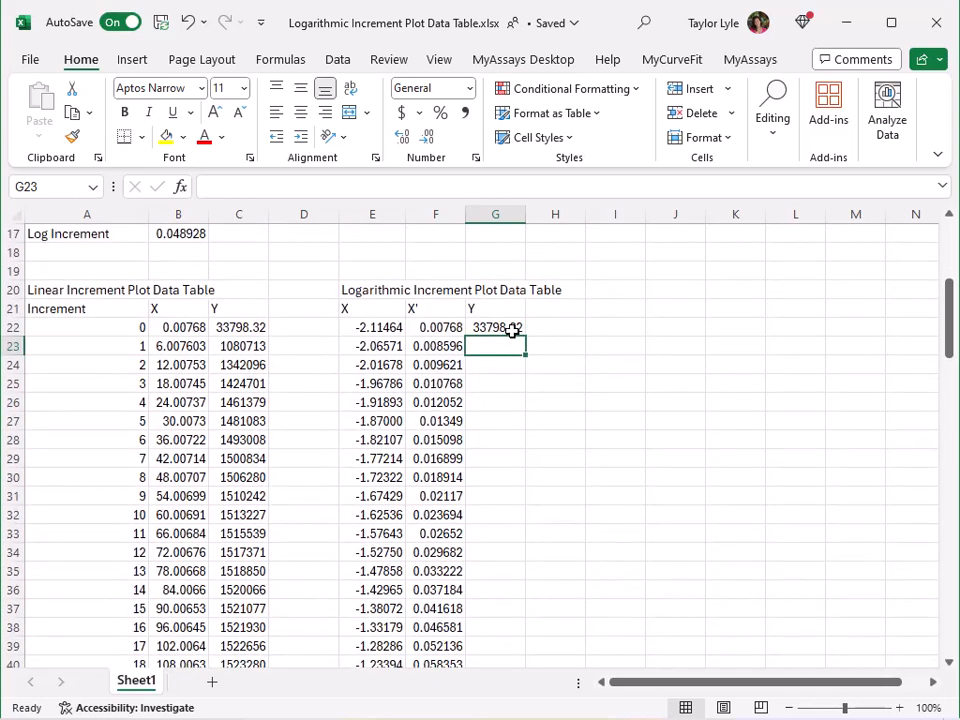
{"action": "left_click", "coordinate": [512, 331]}
{"action": "left_click_drag", "start_coordinate": [528, 340], "coordinate": [510, 674]}
{"action": "scroll", "coordinate": [600, 472], "scroll_direction": "up", "scroll_amount": 20}
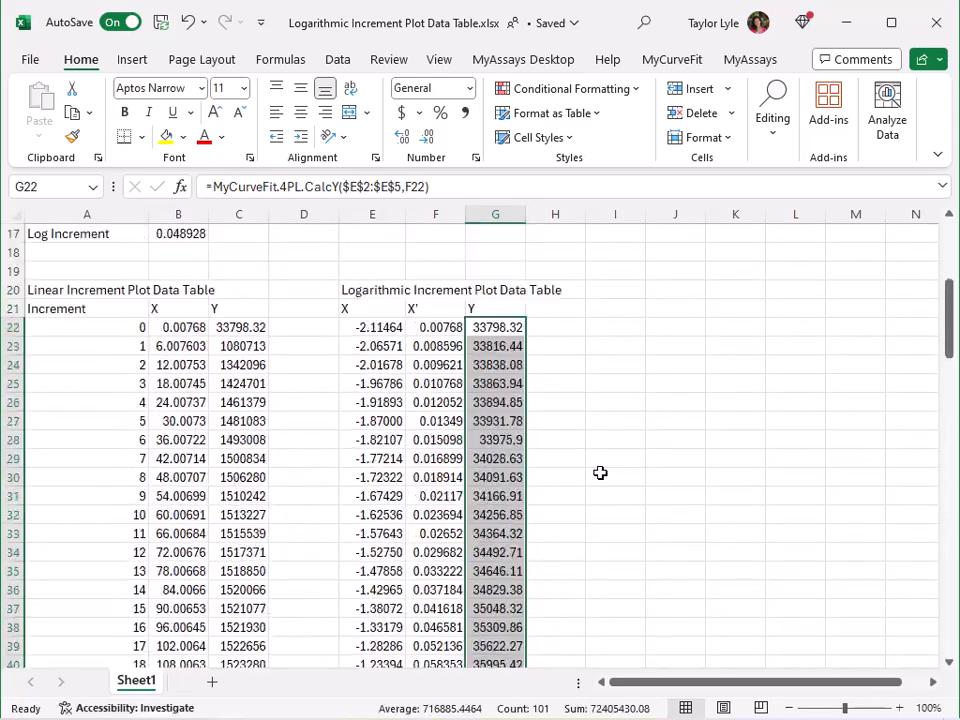
Select the X' and Y columns F22:G122 and insert a scatter chart from them.
{"action": "left_click", "coordinate": [440, 325]}
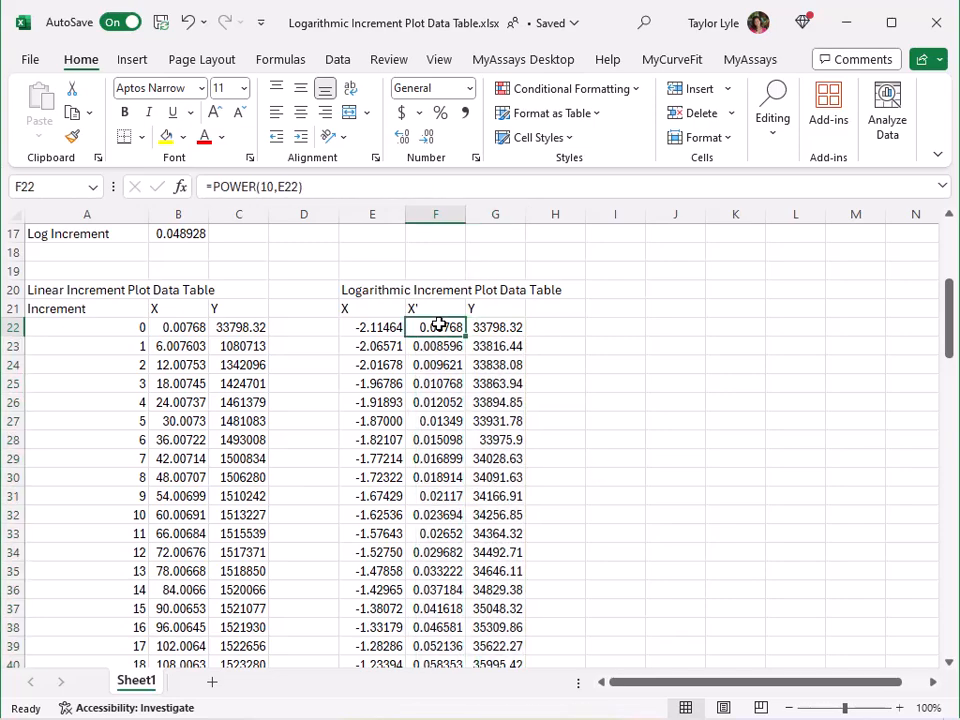
{"action": "key", "text": "ctrl+shift+End"}
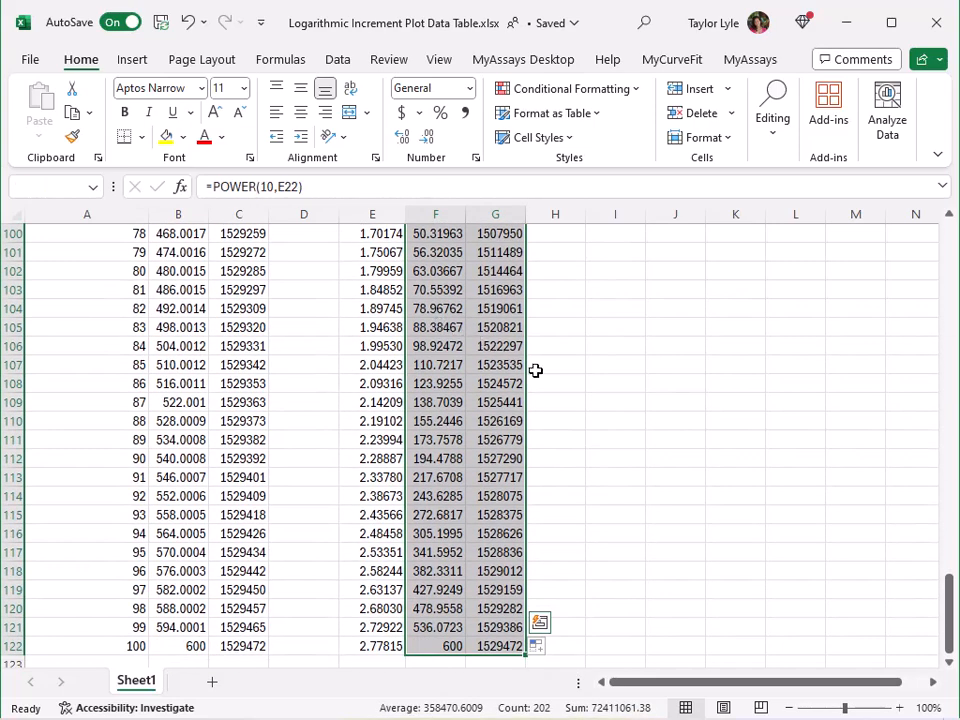
{"action": "left_click", "coordinate": [133, 60]}
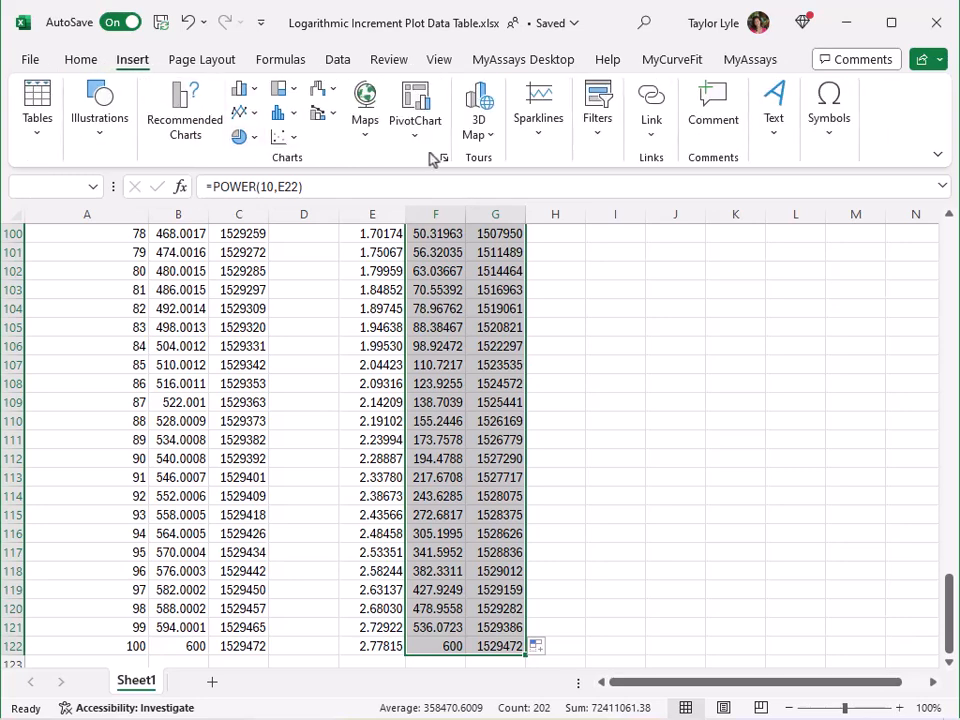
{"action": "left_click", "coordinate": [250, 138]}
{"action": "left_click", "coordinate": [296, 201]}
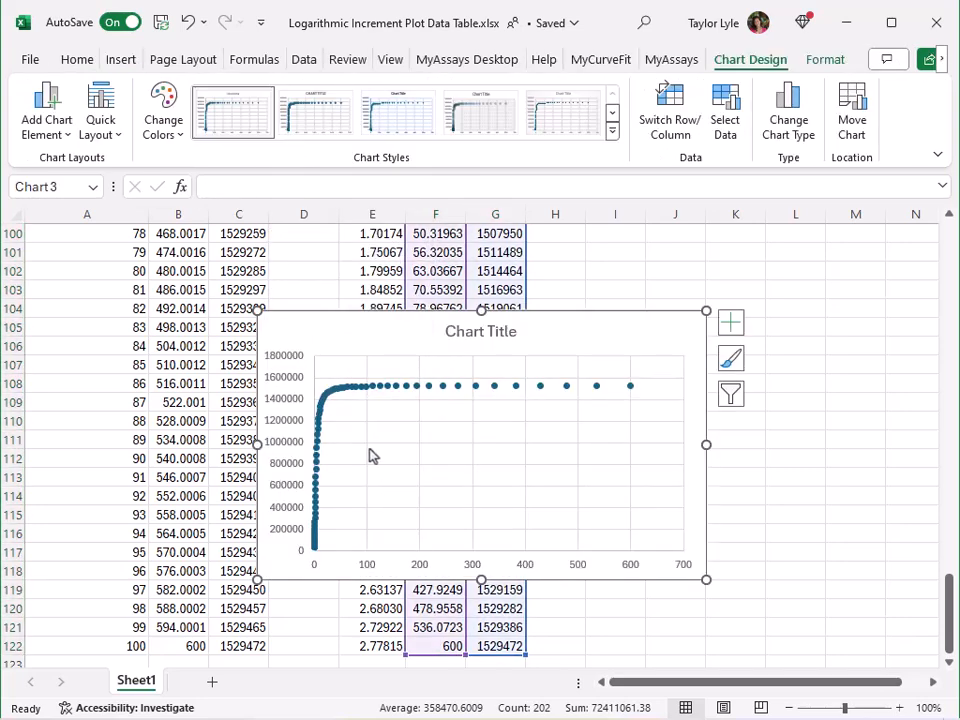
Format the curve series with a solid, smoothed line.
{"action": "right_click", "coordinate": [340, 390]}
{"action": "left_click", "coordinate": [424, 589]}
{"action": "left_click", "coordinate": [721, 292]}
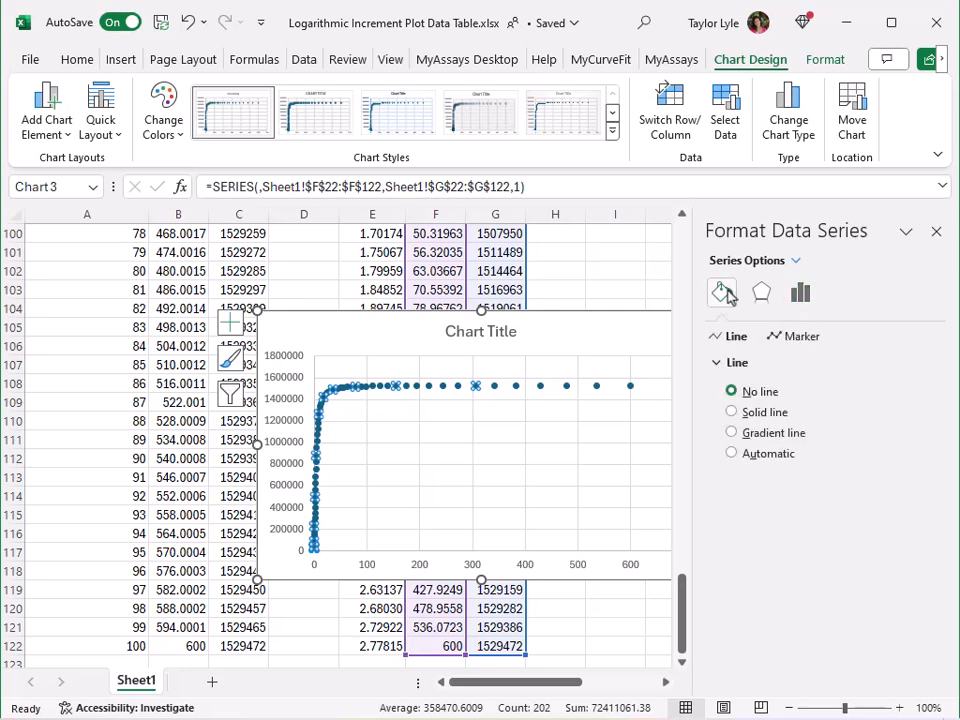
{"action": "left_click", "coordinate": [769, 414]}
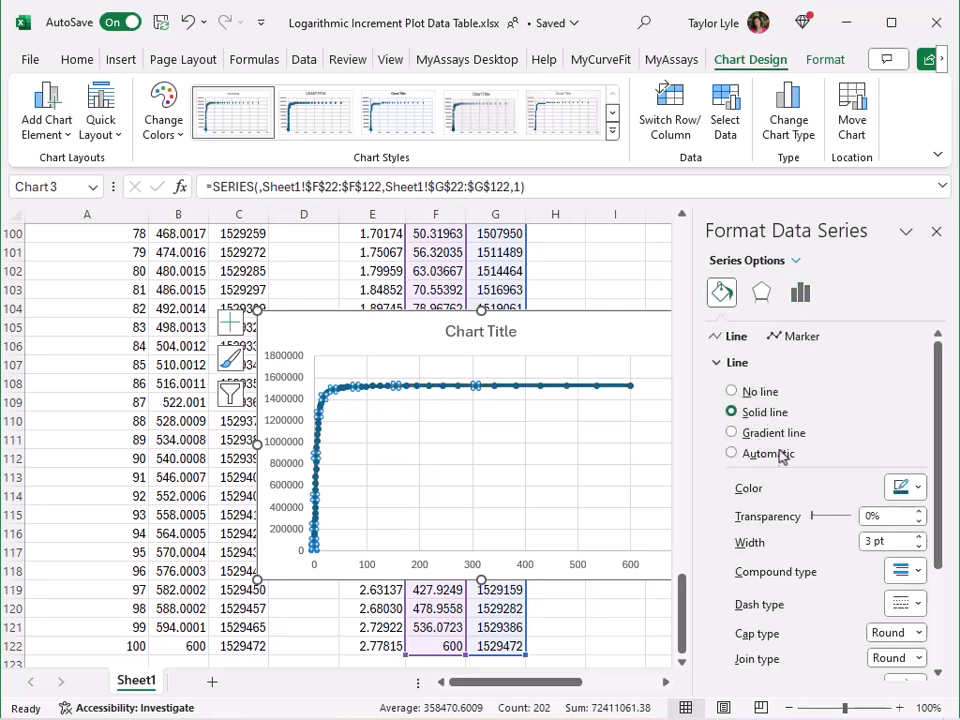
{"action": "scroll", "coordinate": [784, 465], "scroll_direction": "down", "scroll_amount": 3}
{"action": "left_click", "coordinate": [797, 665]}
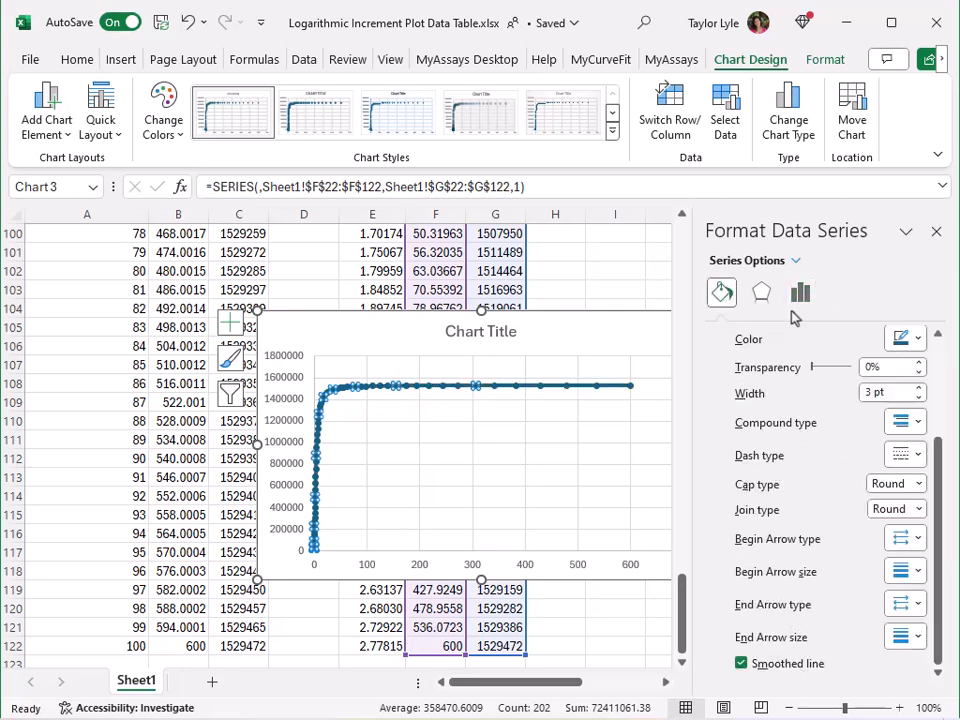
Set the curve series' markers to None.
{"action": "scroll", "coordinate": [785, 360], "scroll_direction": "up", "scroll_amount": 5}
{"action": "left_click", "coordinate": [800, 336]}
{"action": "left_click", "coordinate": [767, 363]}
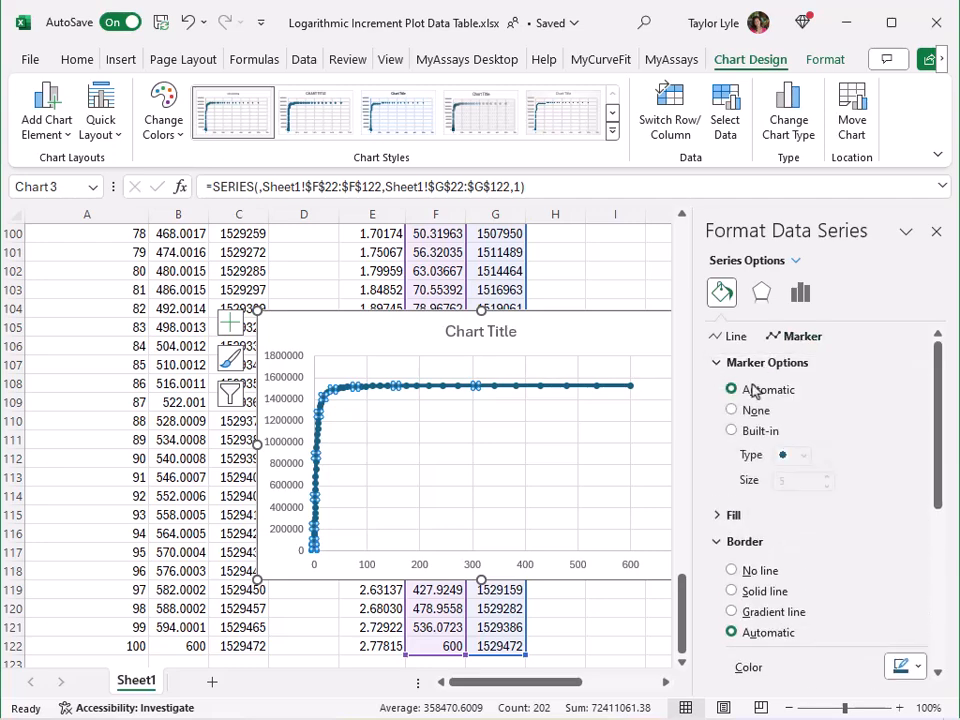
{"action": "left_click", "coordinate": [755, 416]}
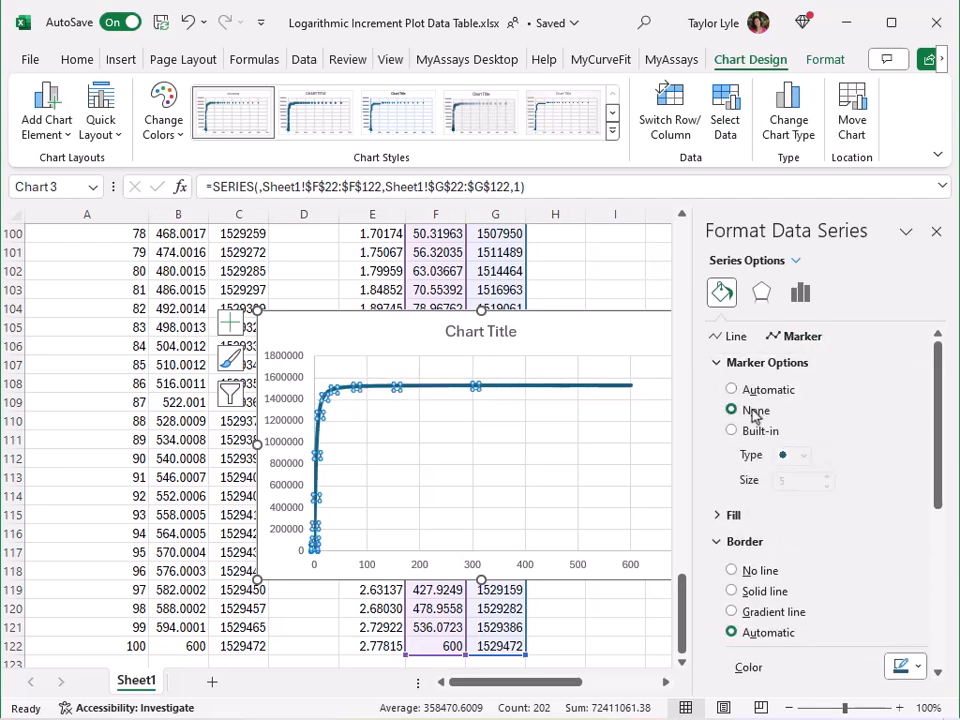
Add a series named Calibrators with X values A2:A9 and Y values B2:B9 to the chart.
{"action": "right_click", "coordinate": [456, 465]}
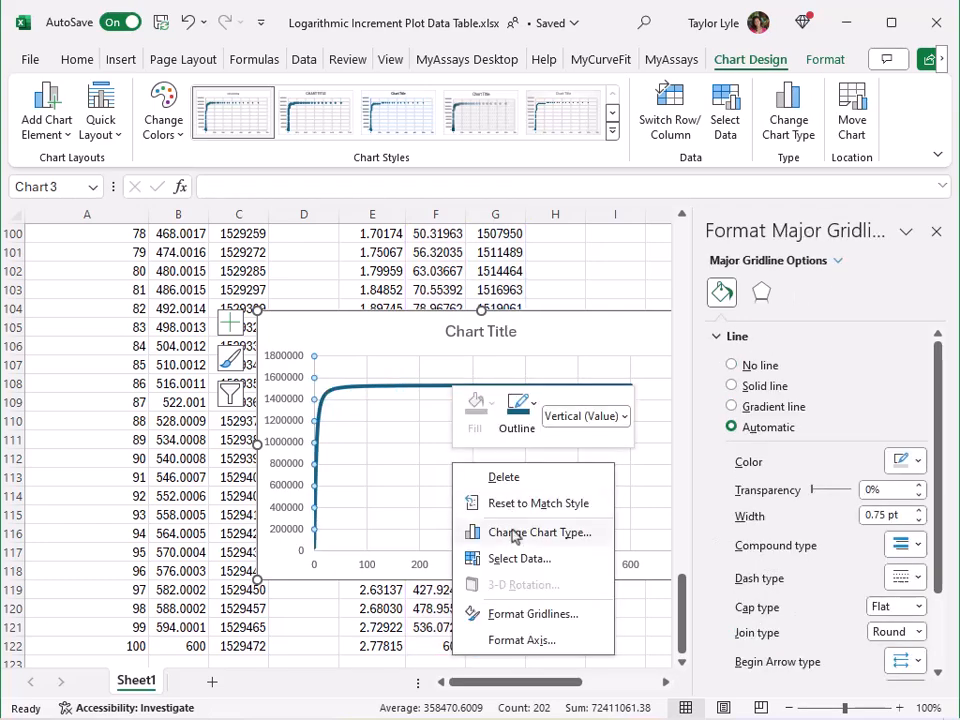
{"action": "left_click", "coordinate": [514, 558]}
{"action": "left_click", "coordinate": [296, 316]}
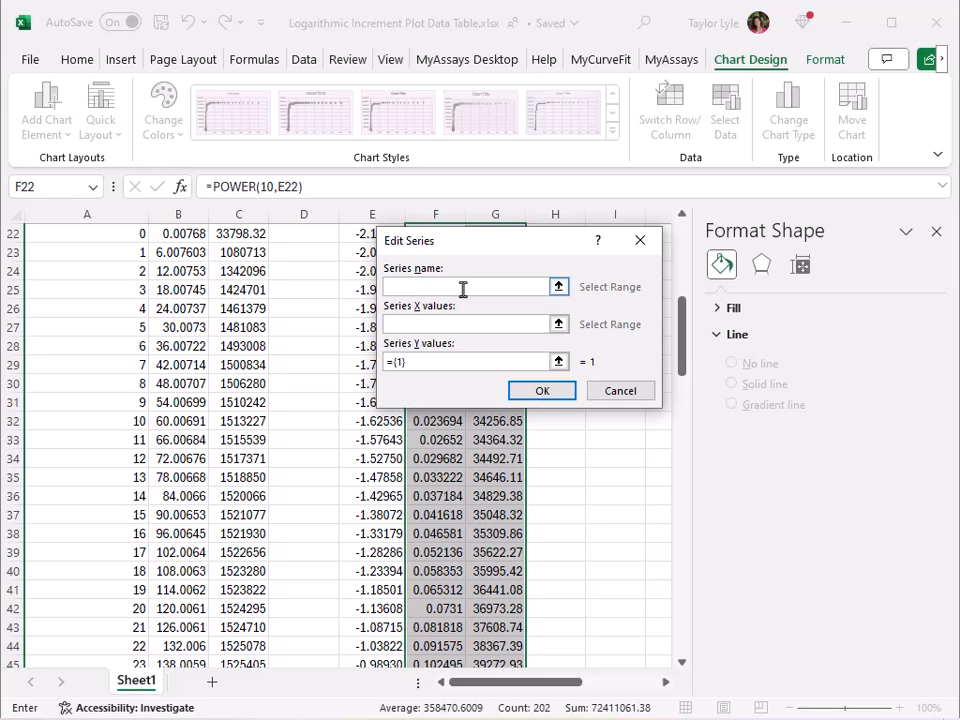
{"action": "type", "text": "Calibrators"}
{"action": "scroll", "coordinate": [321, 392], "scroll_direction": "up", "scroll_amount": 7}
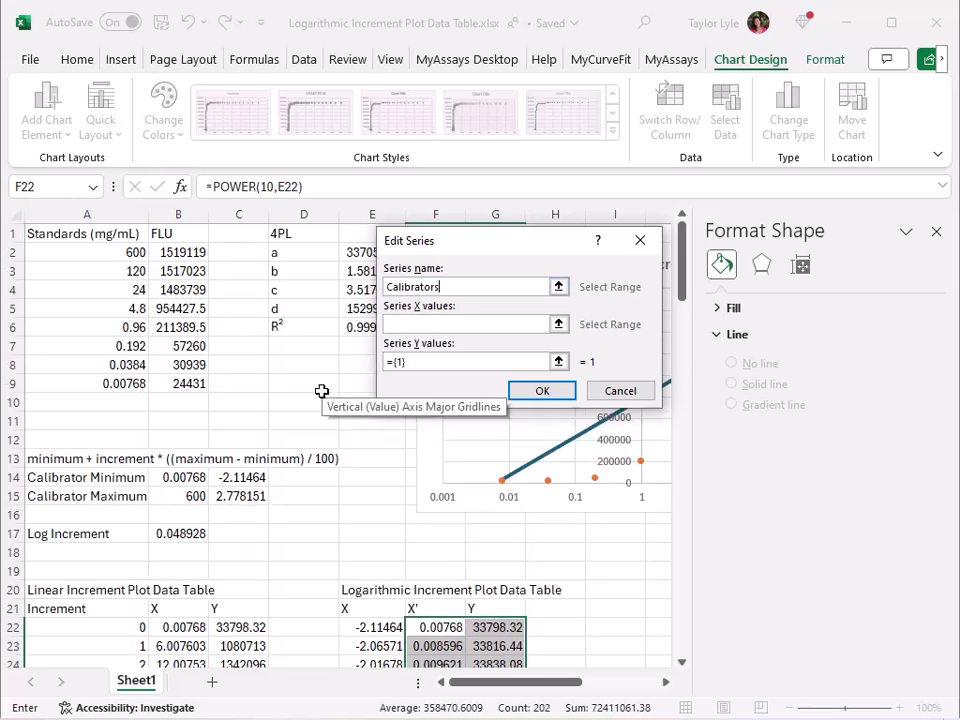
{"action": "left_click", "coordinate": [559, 324]}
{"action": "left_click_drag", "start_coordinate": [133, 252], "coordinate": [143, 385]}
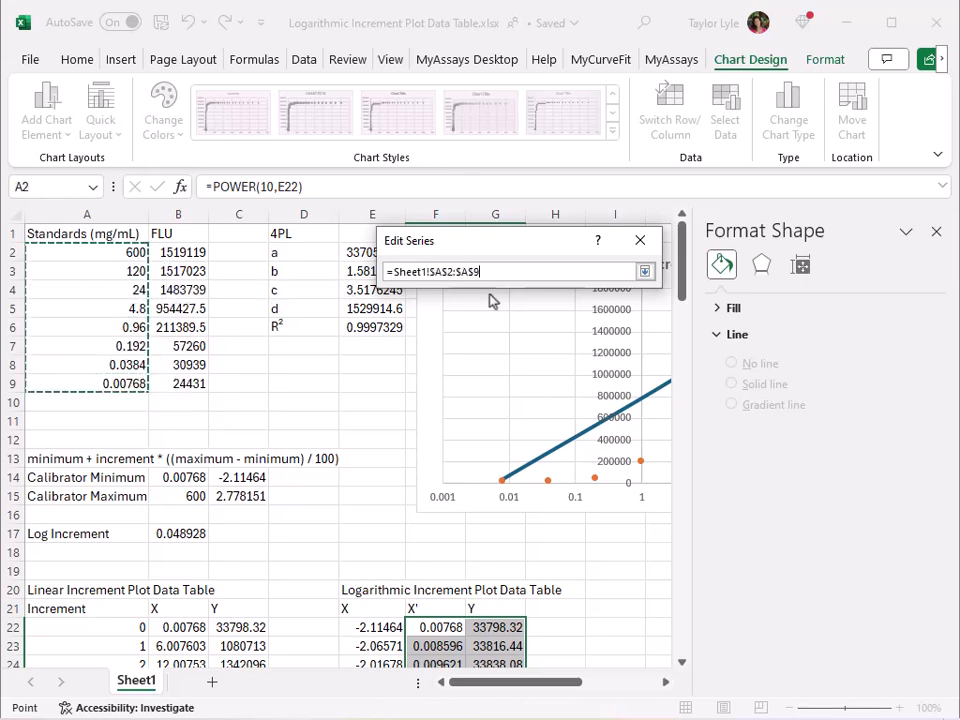
{"action": "left_click", "coordinate": [644, 271]}
{"action": "left_click", "coordinate": [559, 362]}
{"action": "left_click_drag", "start_coordinate": [195, 249], "coordinate": [180, 384]}
{"action": "left_click", "coordinate": [644, 271]}
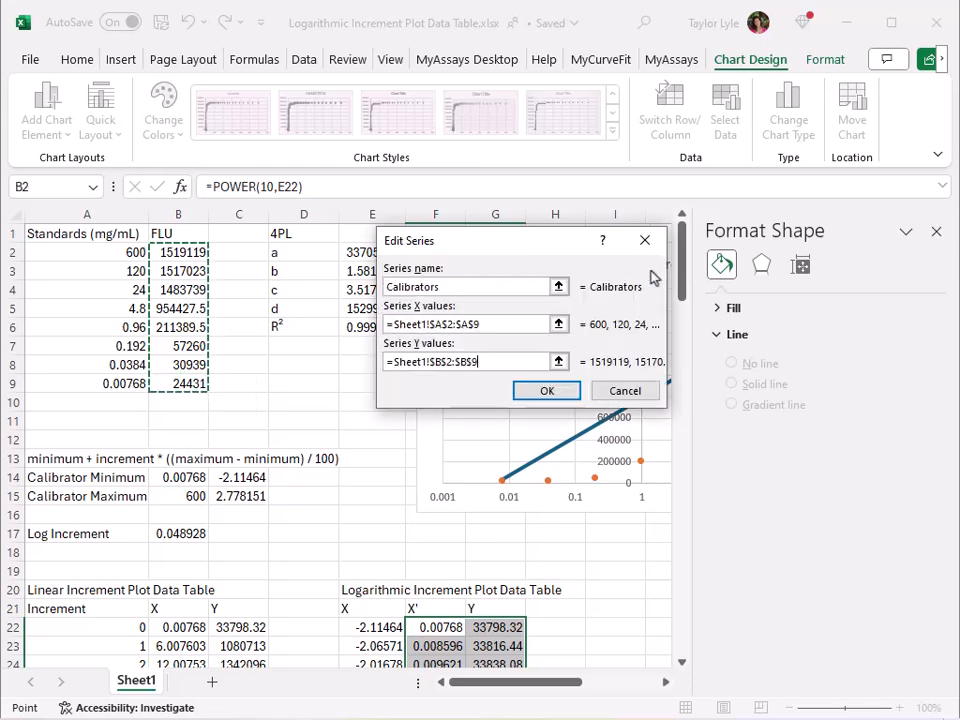
{"action": "left_click", "coordinate": [548, 391]}
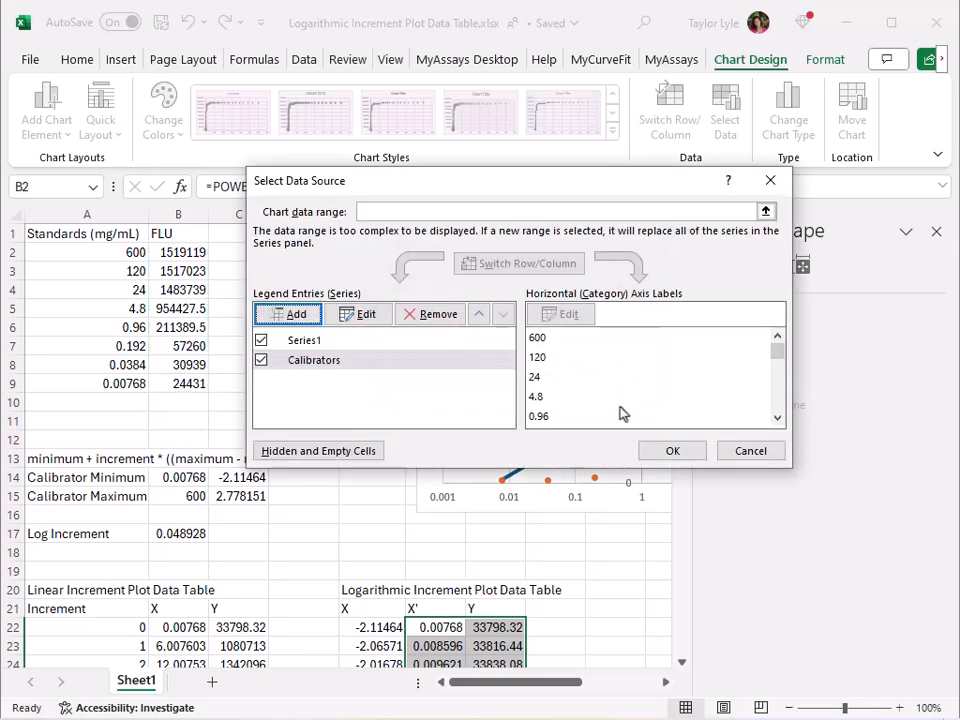
{"action": "left_click", "coordinate": [672, 451]}
Format the Calibrators series with no line and automatic markers.
{"action": "left_click", "coordinate": [325, 300]}
{"action": "right_click", "coordinate": [325, 302]}
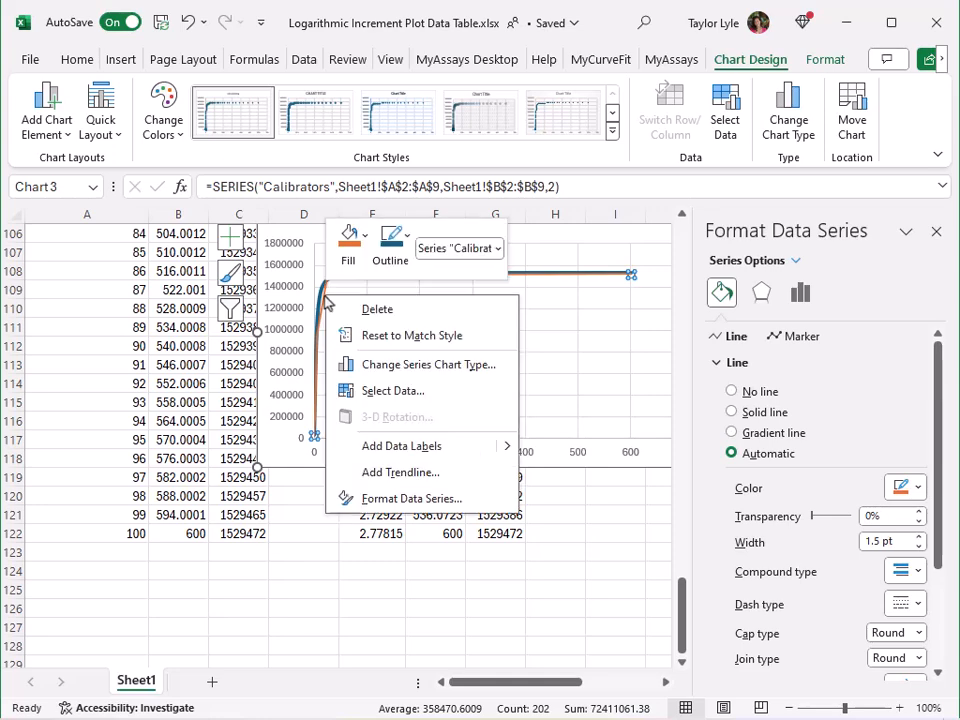
{"action": "left_click", "coordinate": [409, 497]}
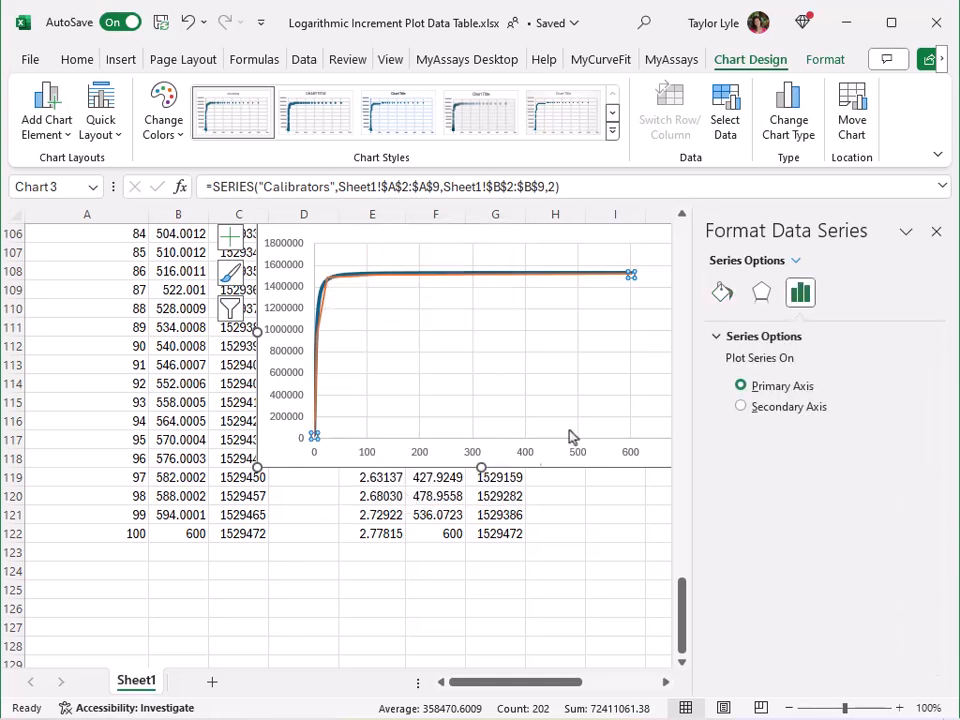
{"action": "left_click", "coordinate": [726, 294]}
{"action": "left_click", "coordinate": [752, 391]}
{"action": "left_click", "coordinate": [802, 337]}
{"action": "left_click", "coordinate": [729, 363]}
{"action": "left_click", "coordinate": [731, 389]}
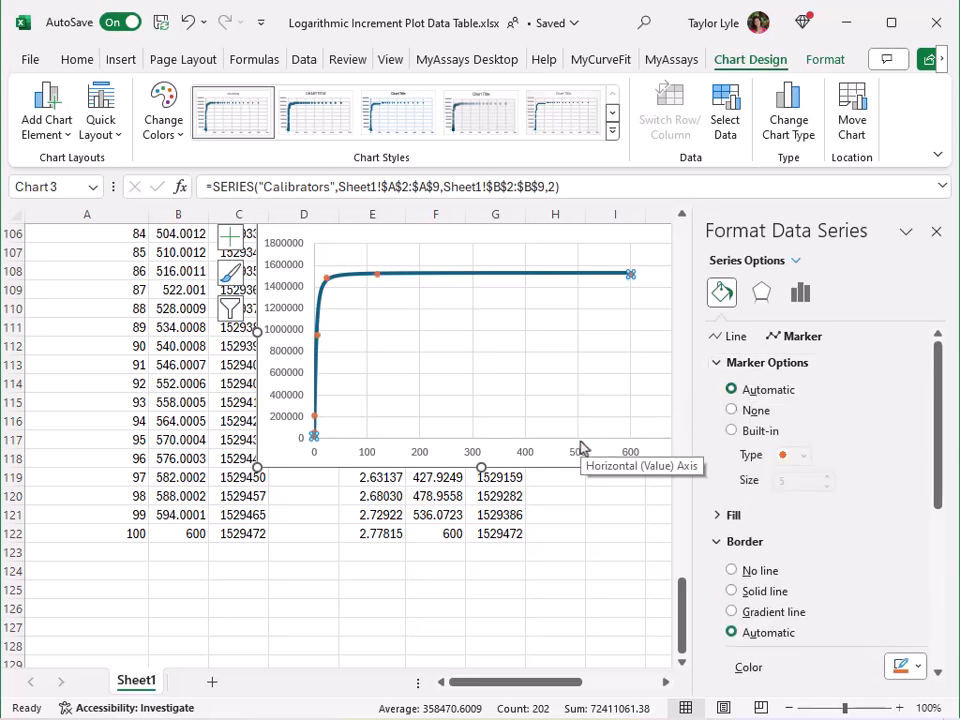
Switch the chart's horizontal axis to a logarithmic scale.
{"action": "scroll", "coordinate": [580, 450], "scroll_direction": "up", "scroll_amount": 1}
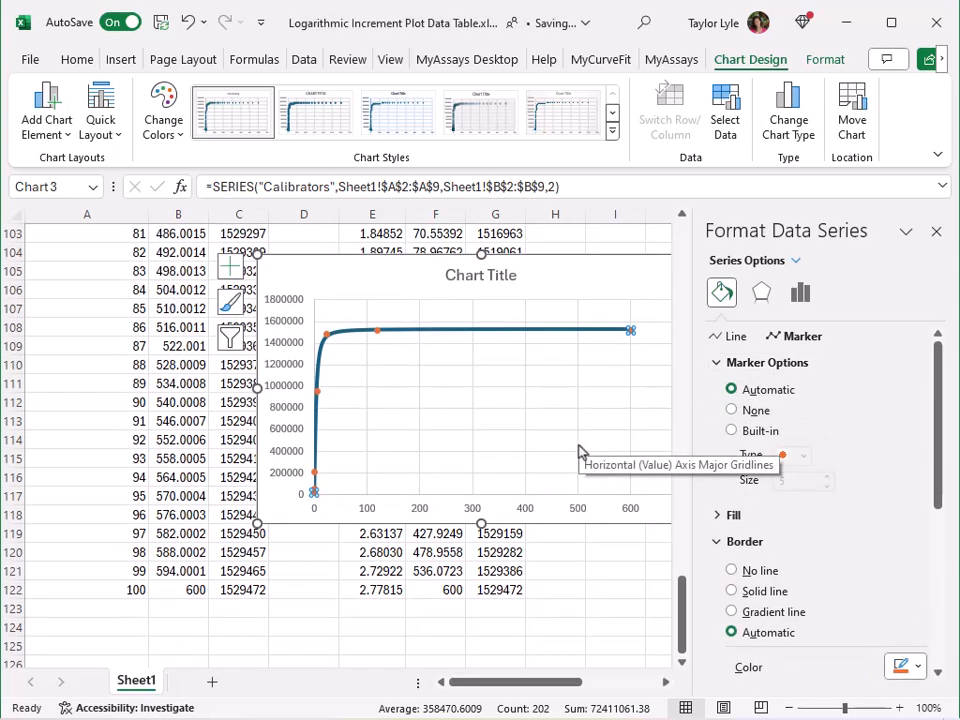
{"action": "left_click", "coordinate": [531, 509]}
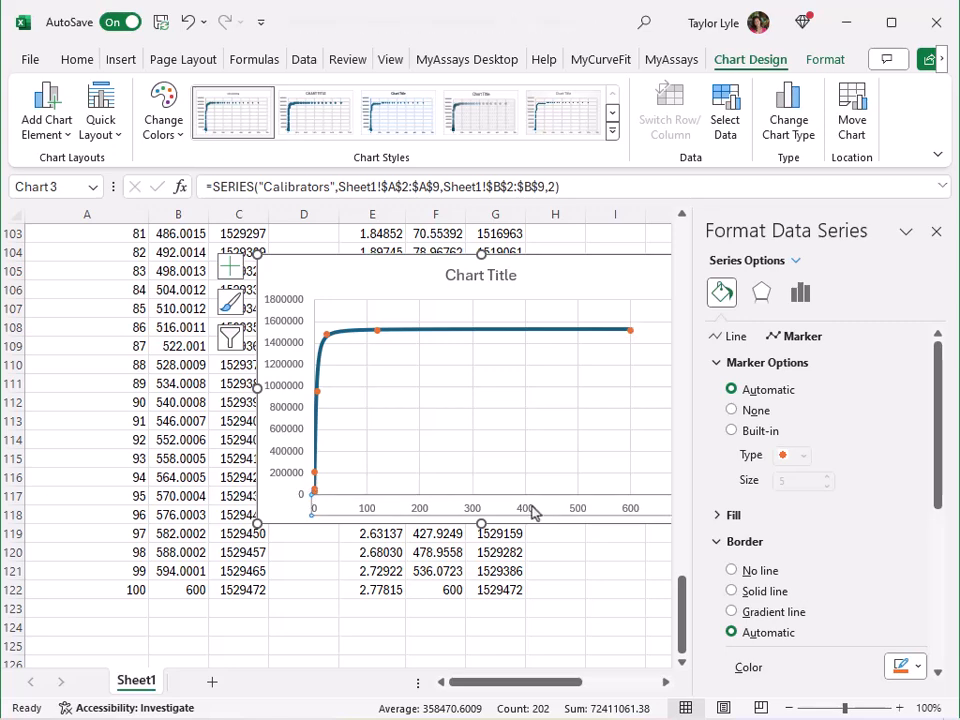
{"action": "scroll", "coordinate": [822, 318], "scroll_direction": "down", "scroll_amount": 3}
{"action": "left_click", "coordinate": [840, 295]}
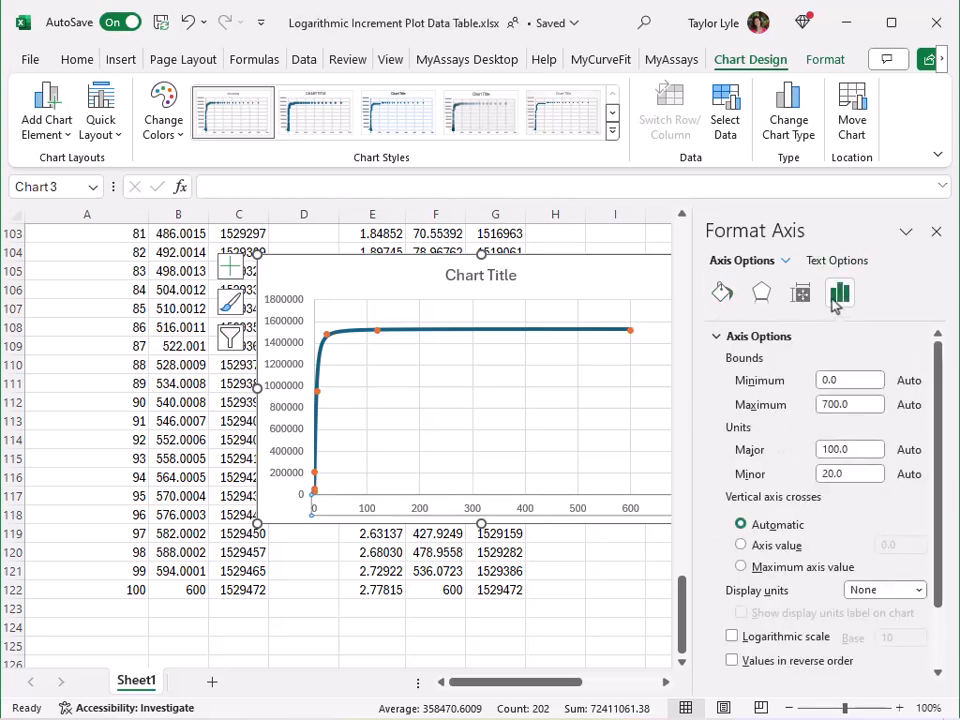
{"action": "left_click", "coordinate": [738, 637]}
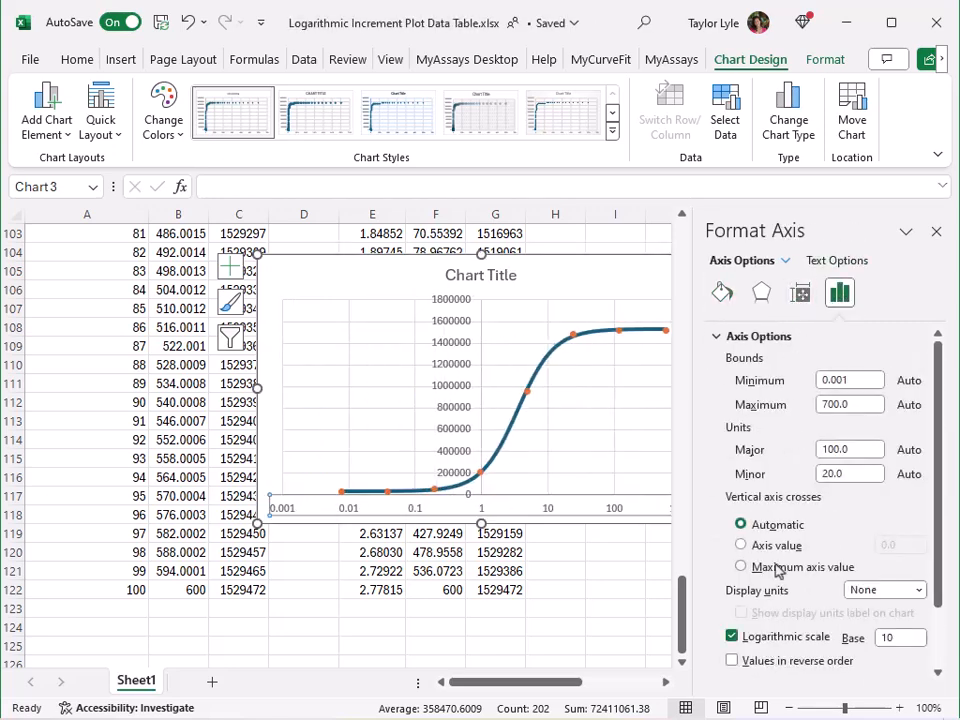
Close the formatting pane and move the new chart up beside the plot data tables below the linear chart.
{"action": "left_click", "coordinate": [935, 231]}
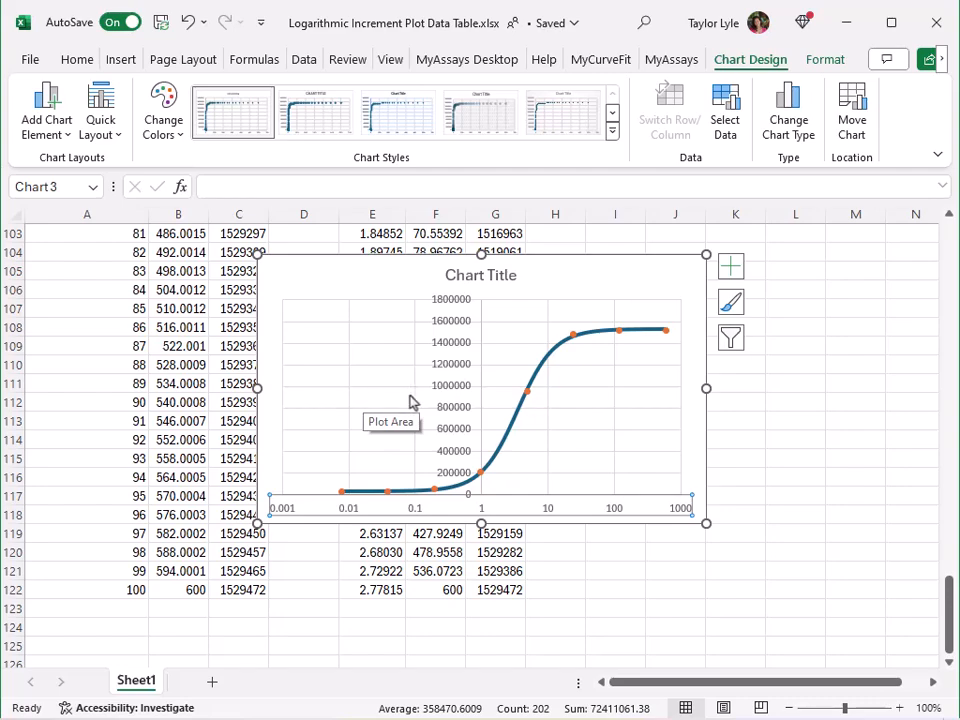
{"action": "scroll", "coordinate": [590, 405], "scroll_direction": "up", "scroll_amount": 4}
{"action": "left_click_drag", "start_coordinate": [593, 507], "coordinate": [597, 301]}
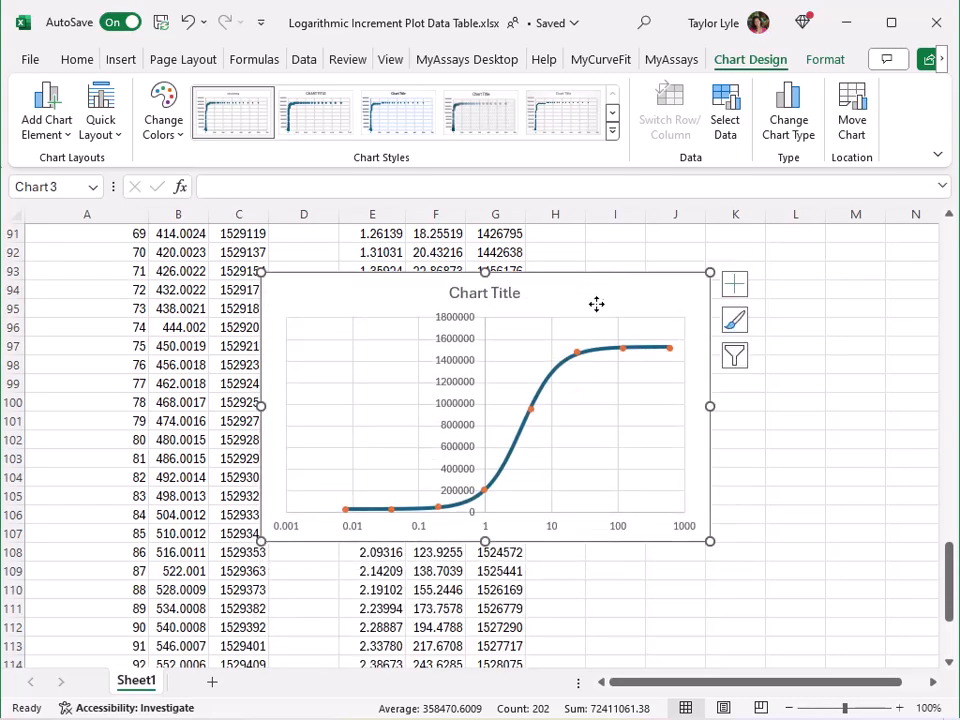
{"action": "scroll", "coordinate": [595, 340], "scroll_direction": "up", "scroll_amount": 6}
{"action": "left_click_drag", "start_coordinate": [615, 635], "coordinate": [634, 291]}
{"action": "scroll", "coordinate": [638, 420], "scroll_direction": "up", "scroll_amount": 6}
{"action": "left_click_drag", "start_coordinate": [644, 604], "coordinate": [663, 235]}
{"action": "scroll", "coordinate": [664, 321], "scroll_direction": "up", "scroll_amount": 6}
{"action": "left_click_drag", "start_coordinate": [651, 583], "coordinate": [658, 266]}
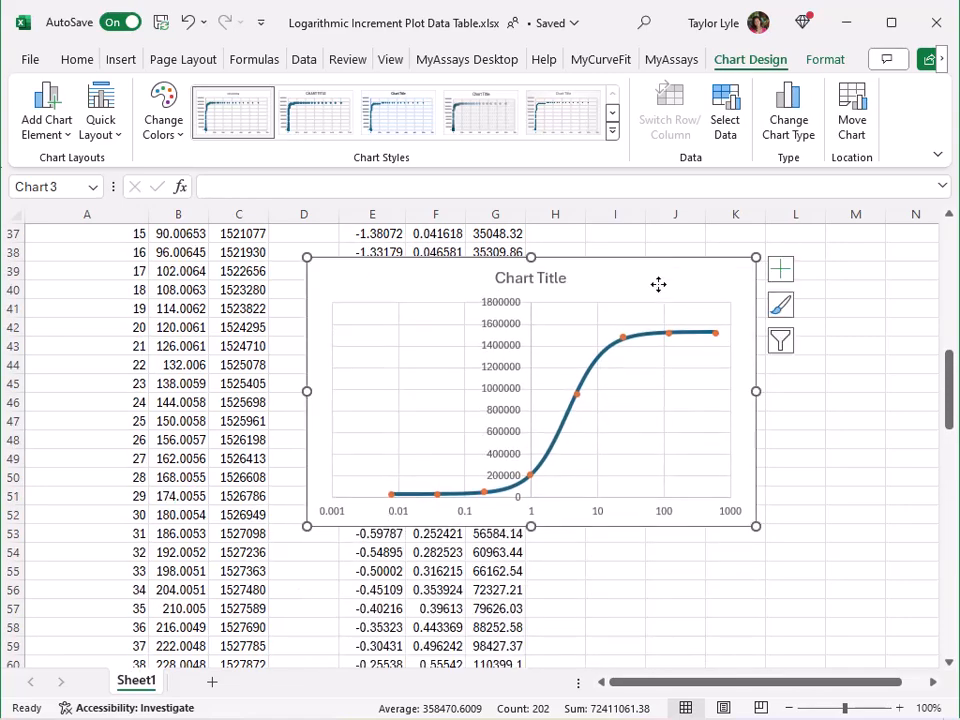
{"action": "scroll", "coordinate": [658, 270], "scroll_direction": "up", "scroll_amount": 6}
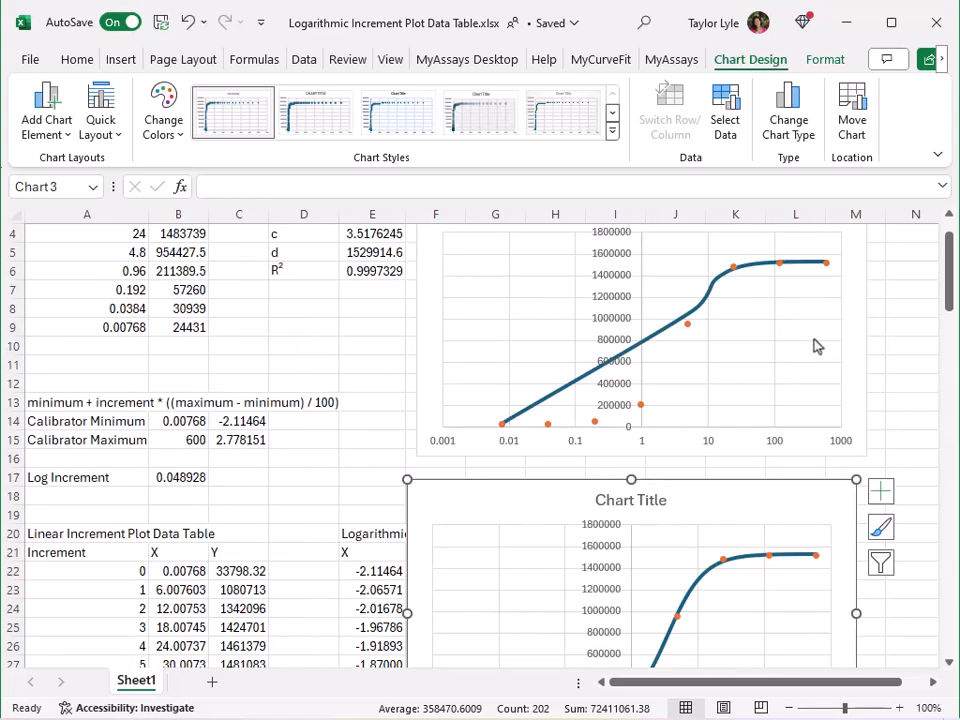
{"action": "scroll", "coordinate": [815, 343], "scroll_direction": "down", "scroll_amount": 4}
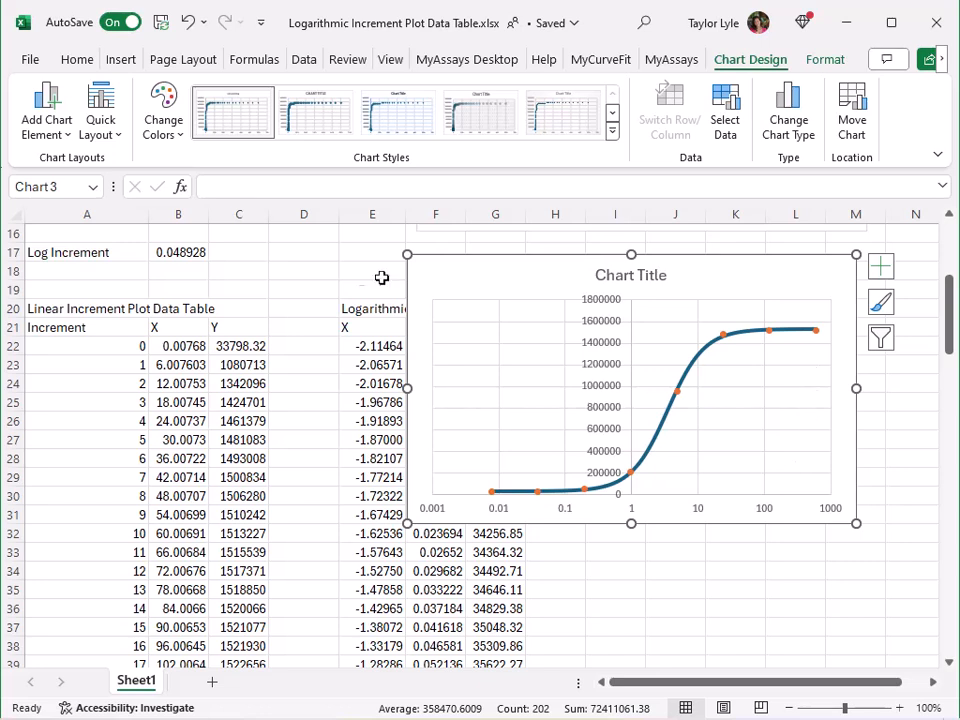